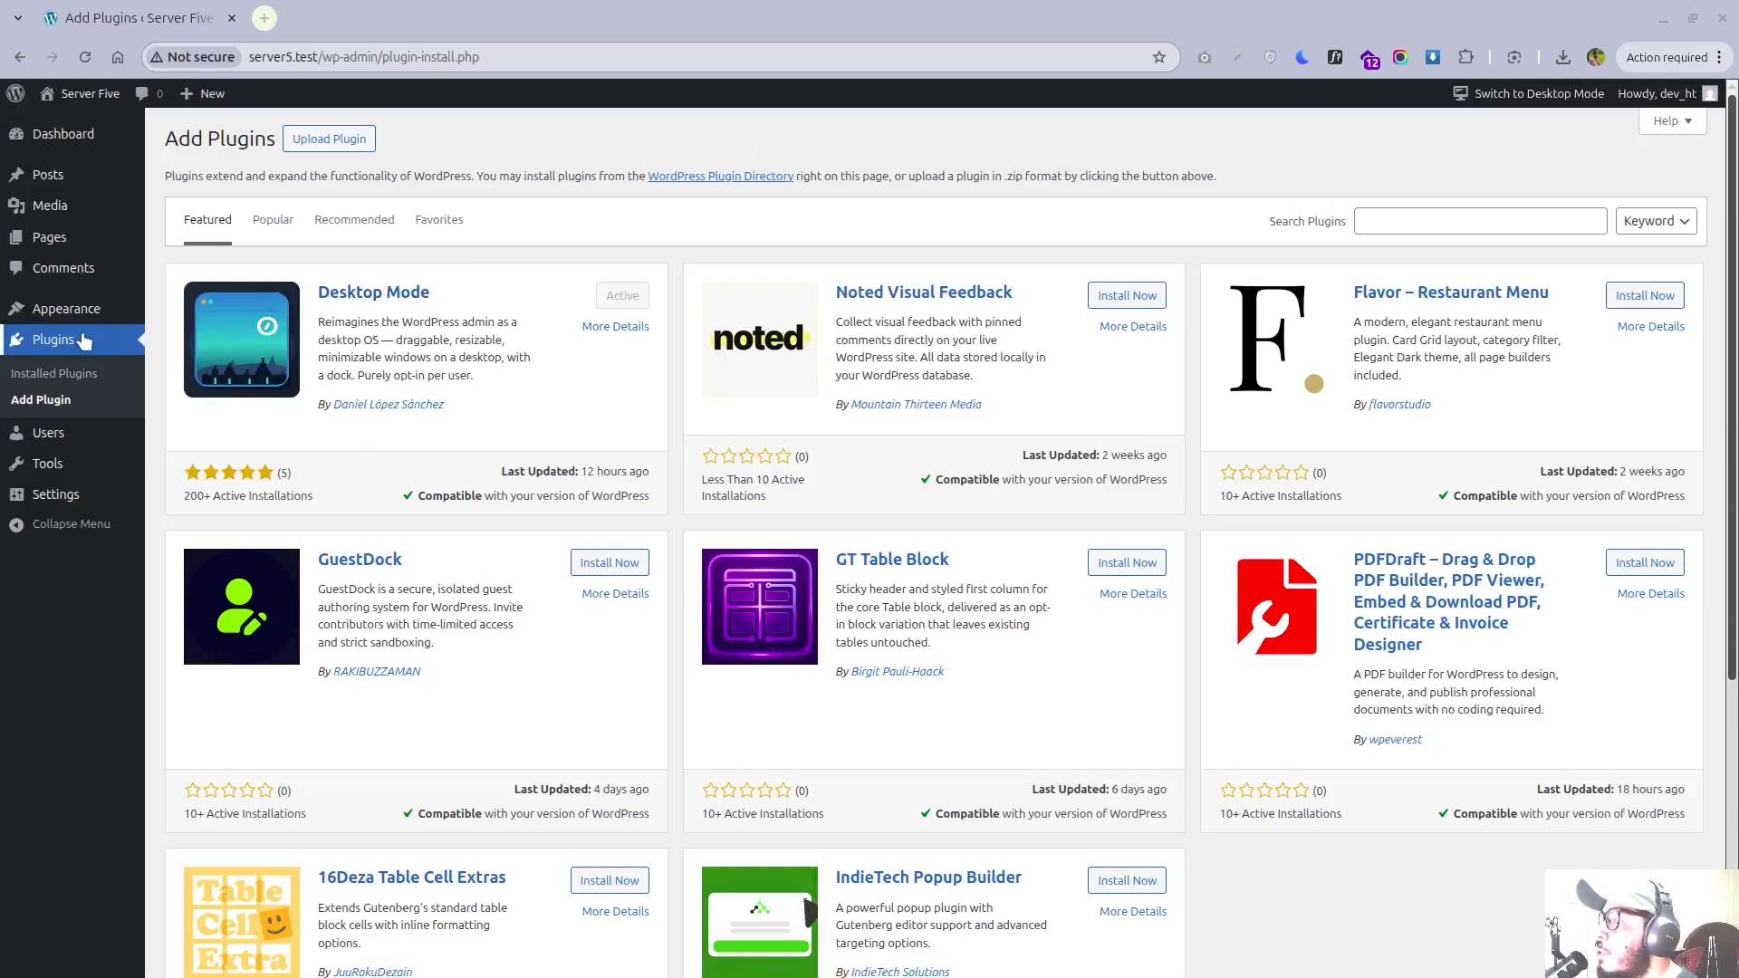
# - Open the WordPress Dashboard and switch the admin area to Desktop Mode
pyautogui.click(91, 135)
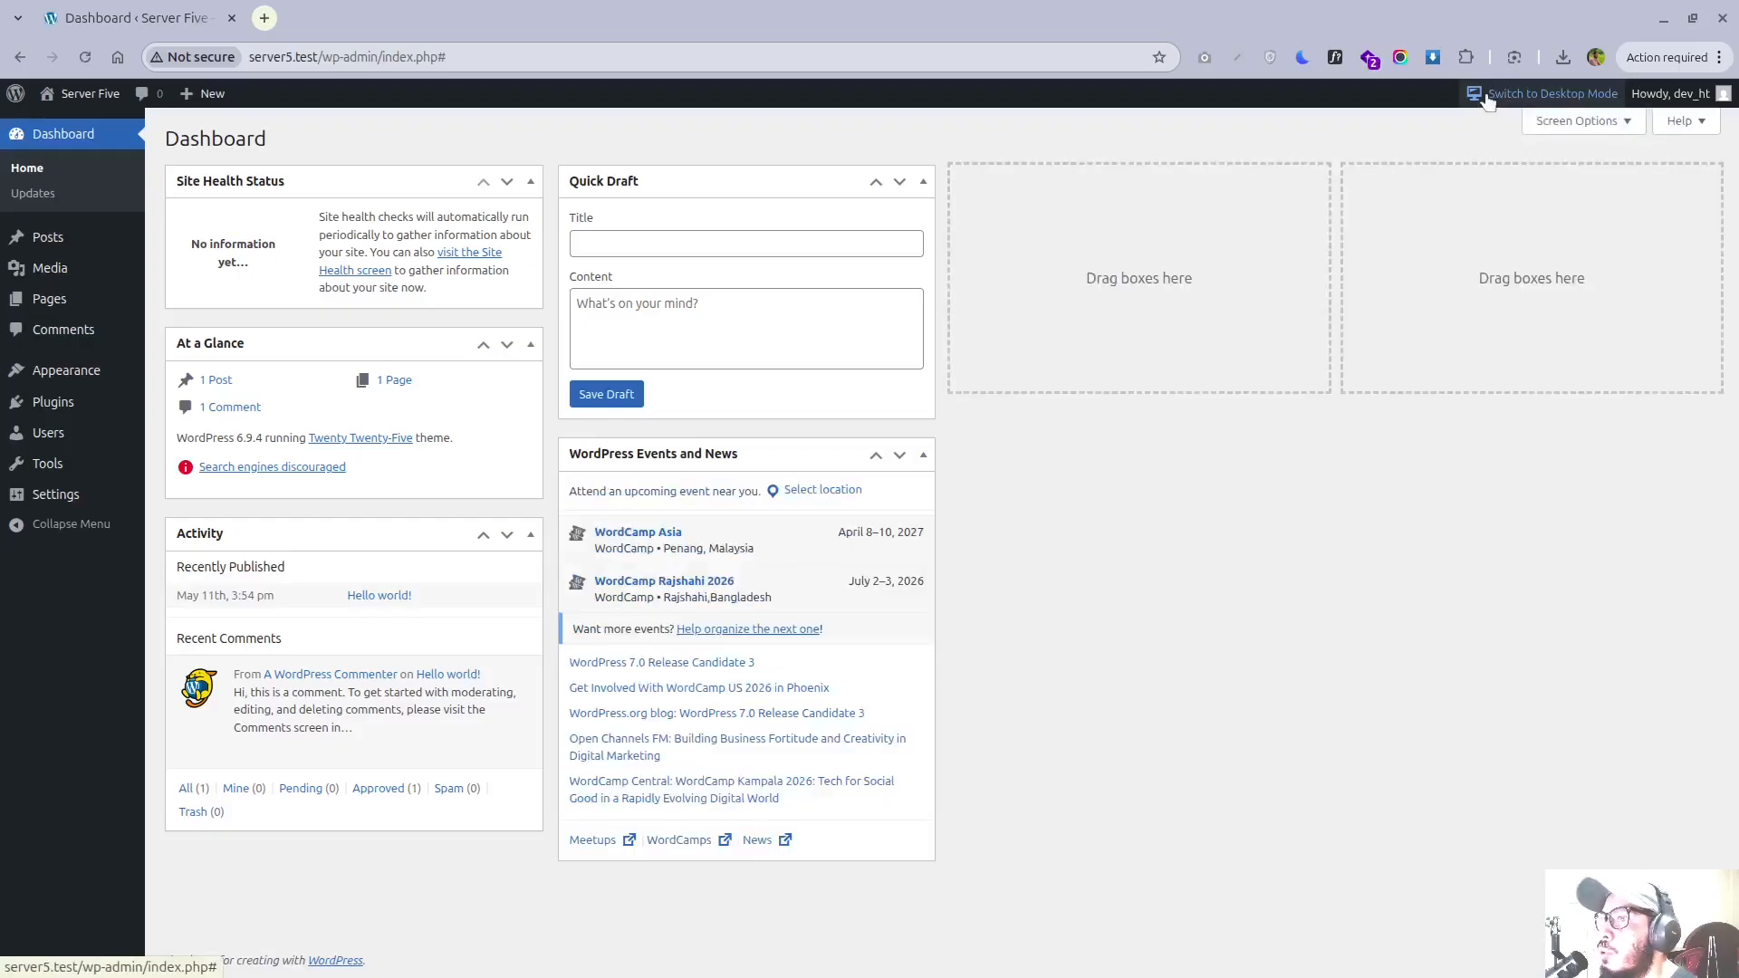
pyautogui.click(638, 57)
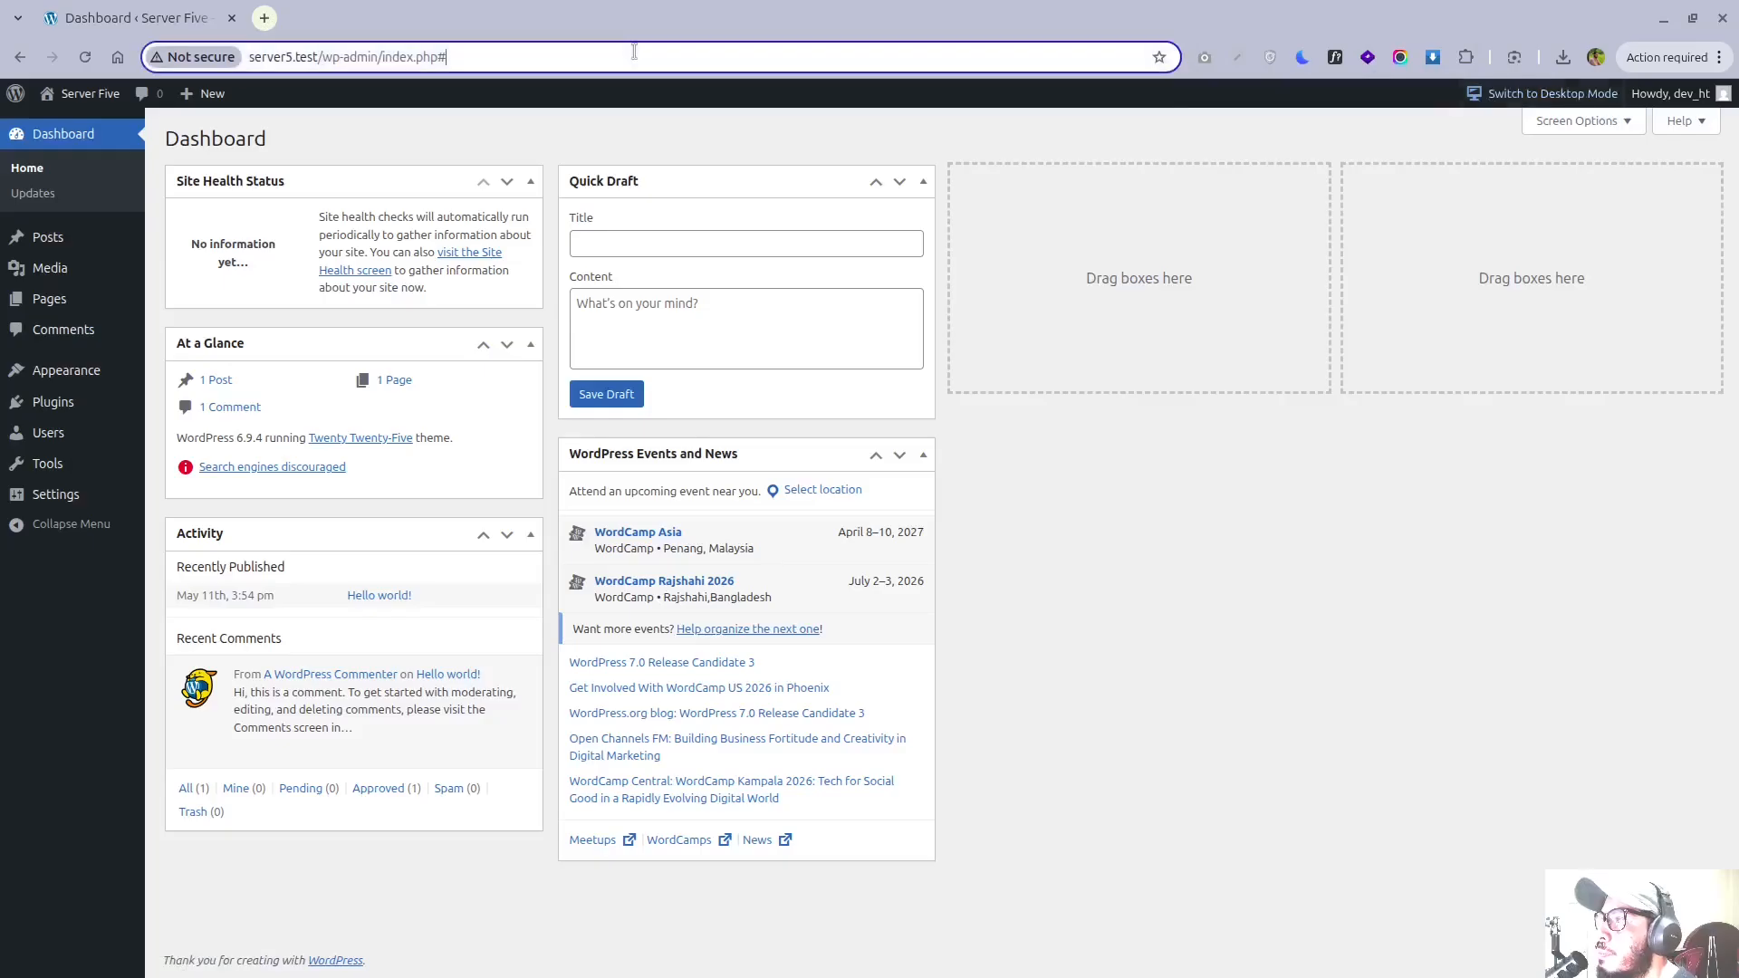
pyautogui.click(1313, 436)
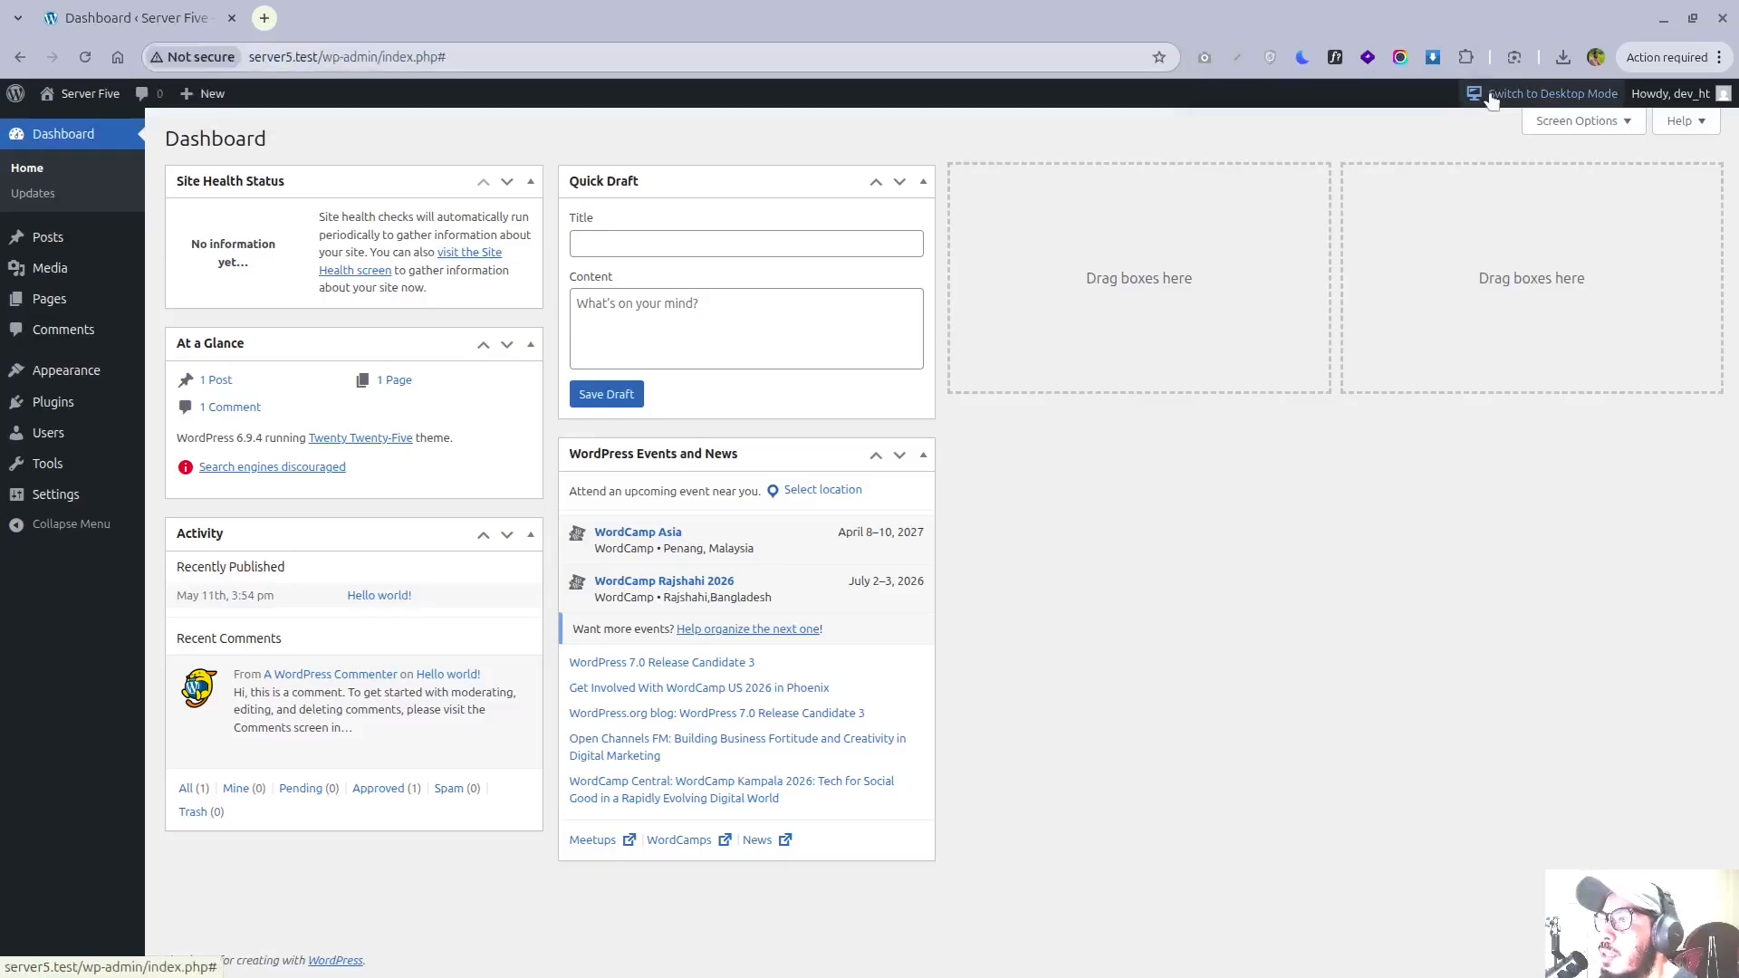
pyautogui.click(1492, 96)
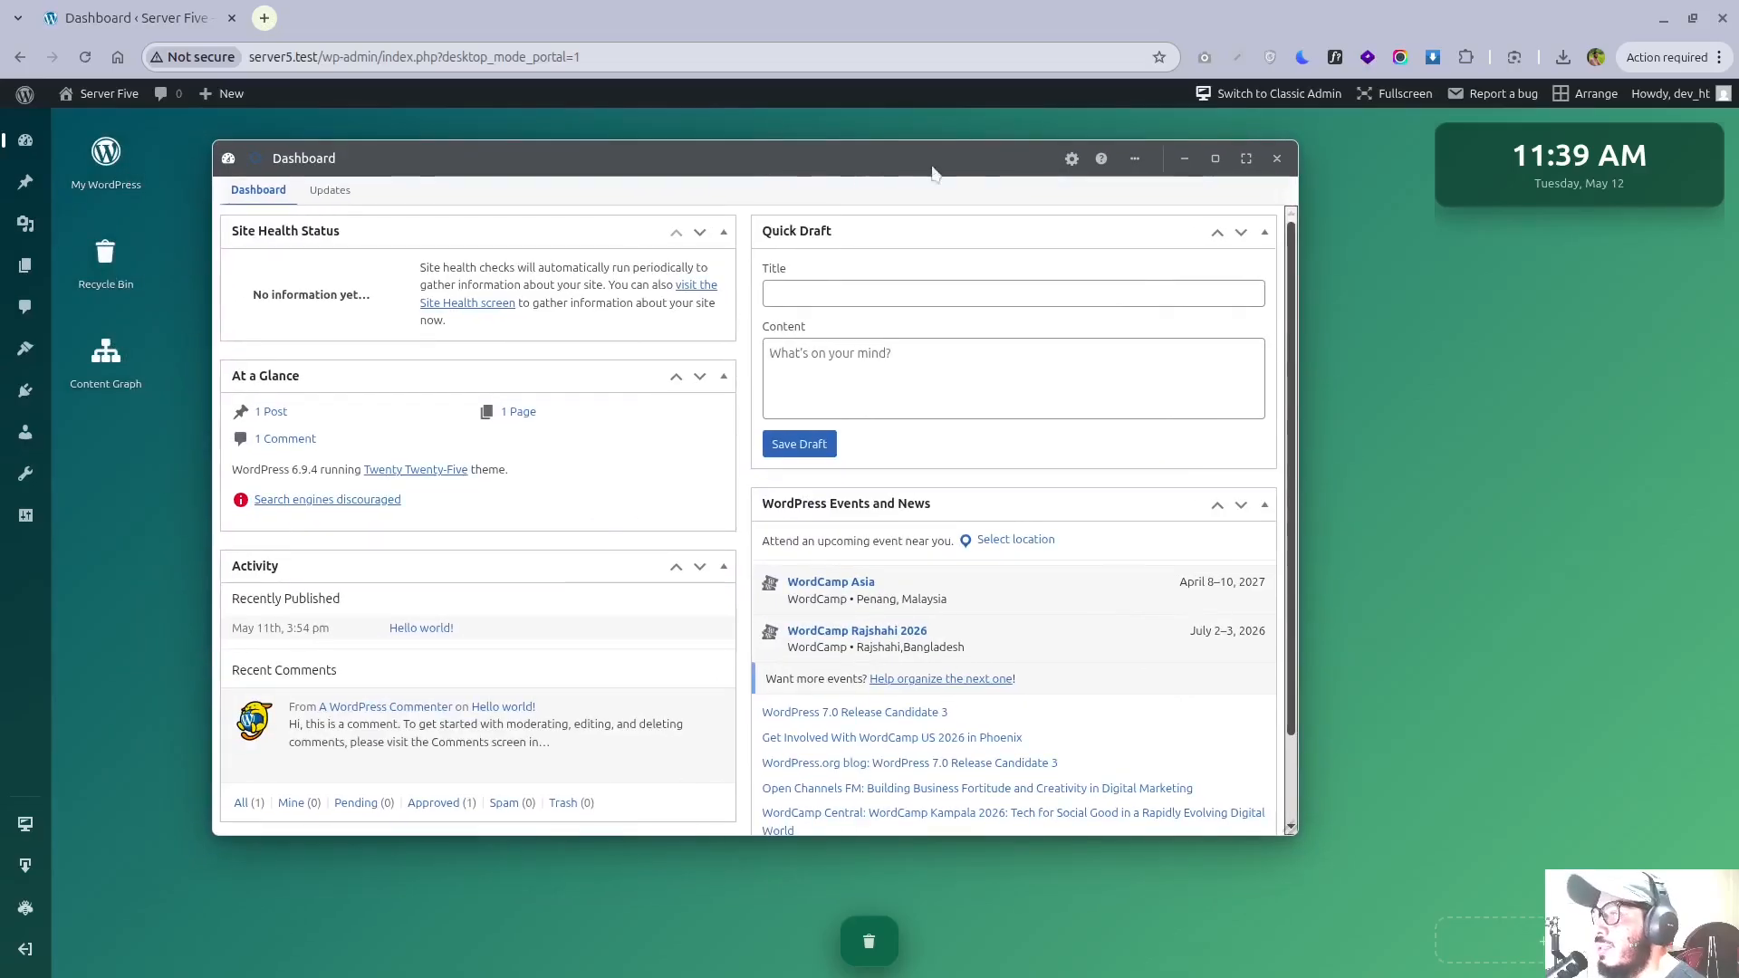
# - Open the Media window alongside the Dashboard window and reposition both on the desktop
pyautogui.moveTo(556, 172); pyautogui.dragTo(547, 211)
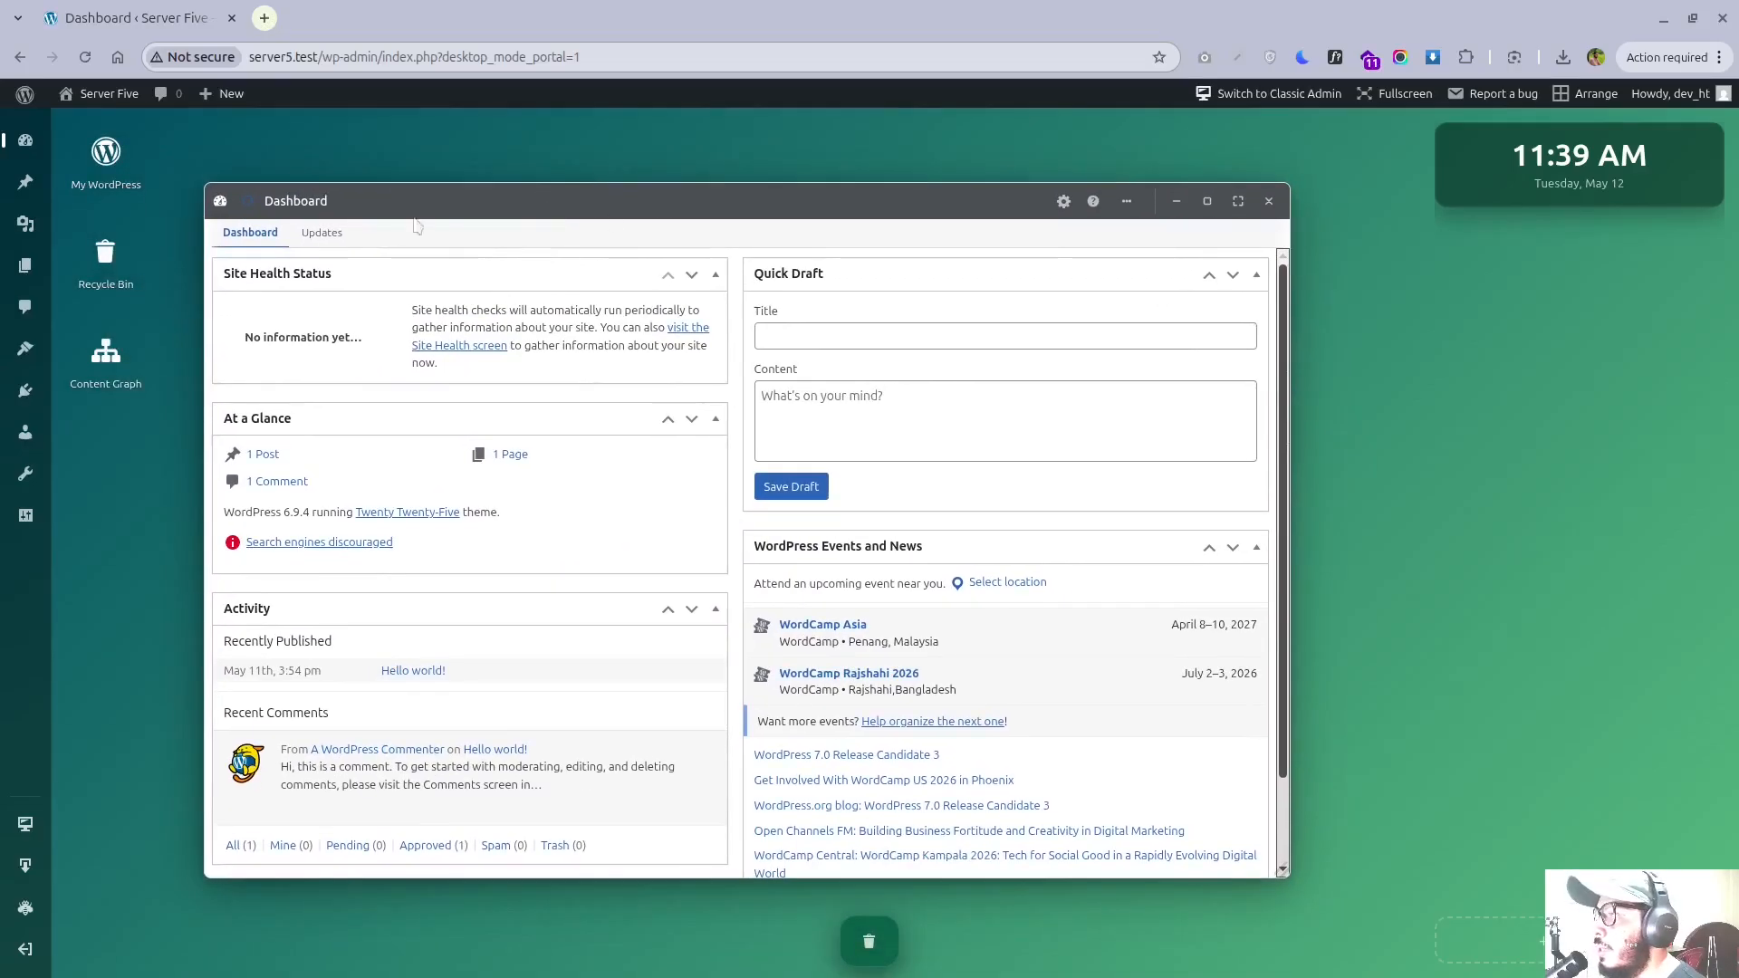
pyautogui.click(25, 223)
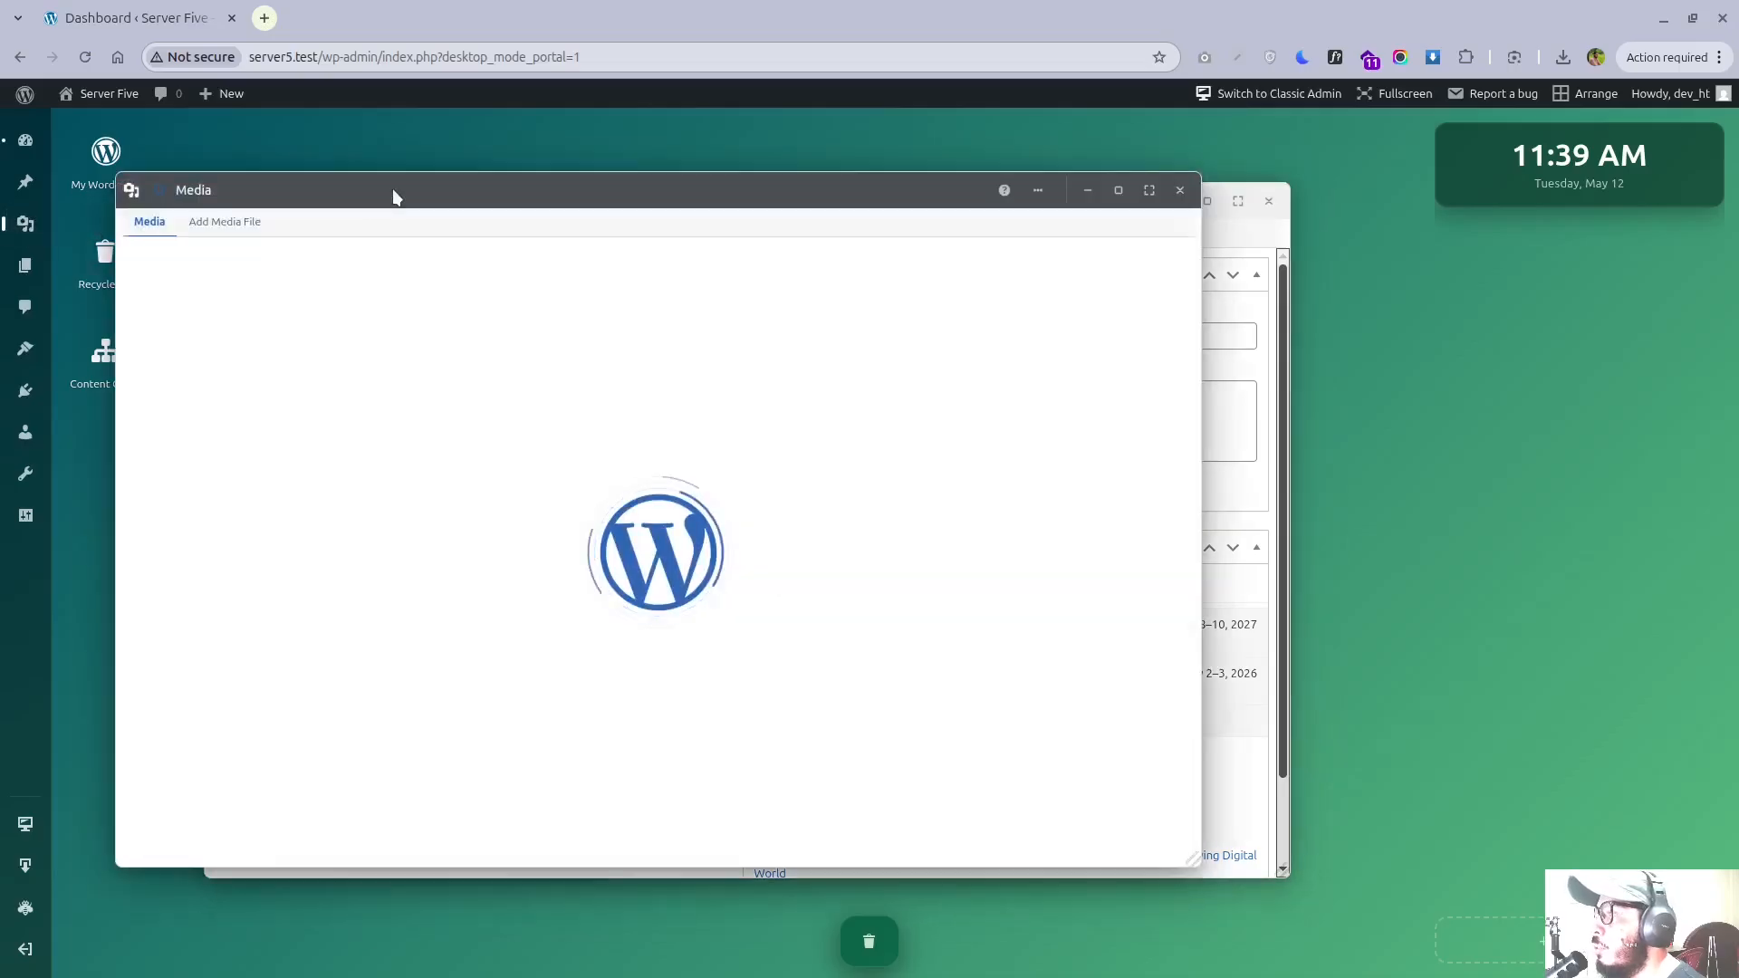
pyautogui.moveTo(392, 190); pyautogui.dragTo(511, 338)
pyautogui.moveTo(562, 205); pyautogui.dragTo(486, 156)
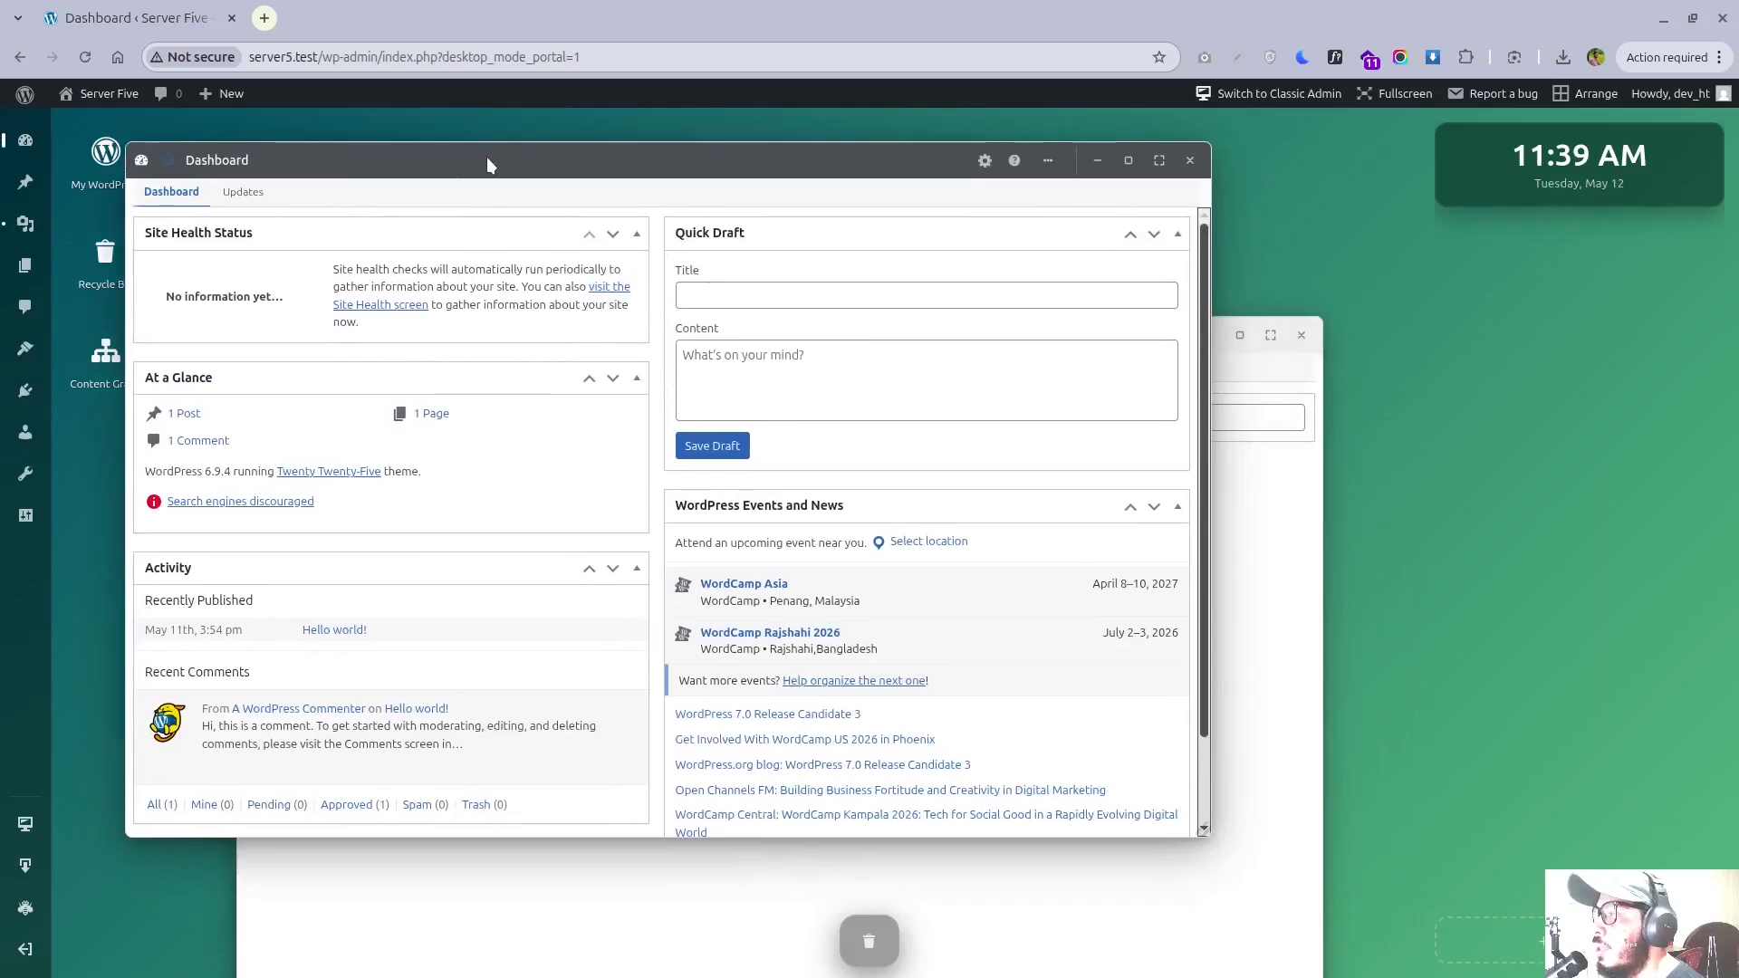
# - Close the Dashboard window, move the Media window higher on the desktop and close it too
pyautogui.click(1190, 160)
pyautogui.moveTo(799, 350); pyautogui.dragTo(757, 174)
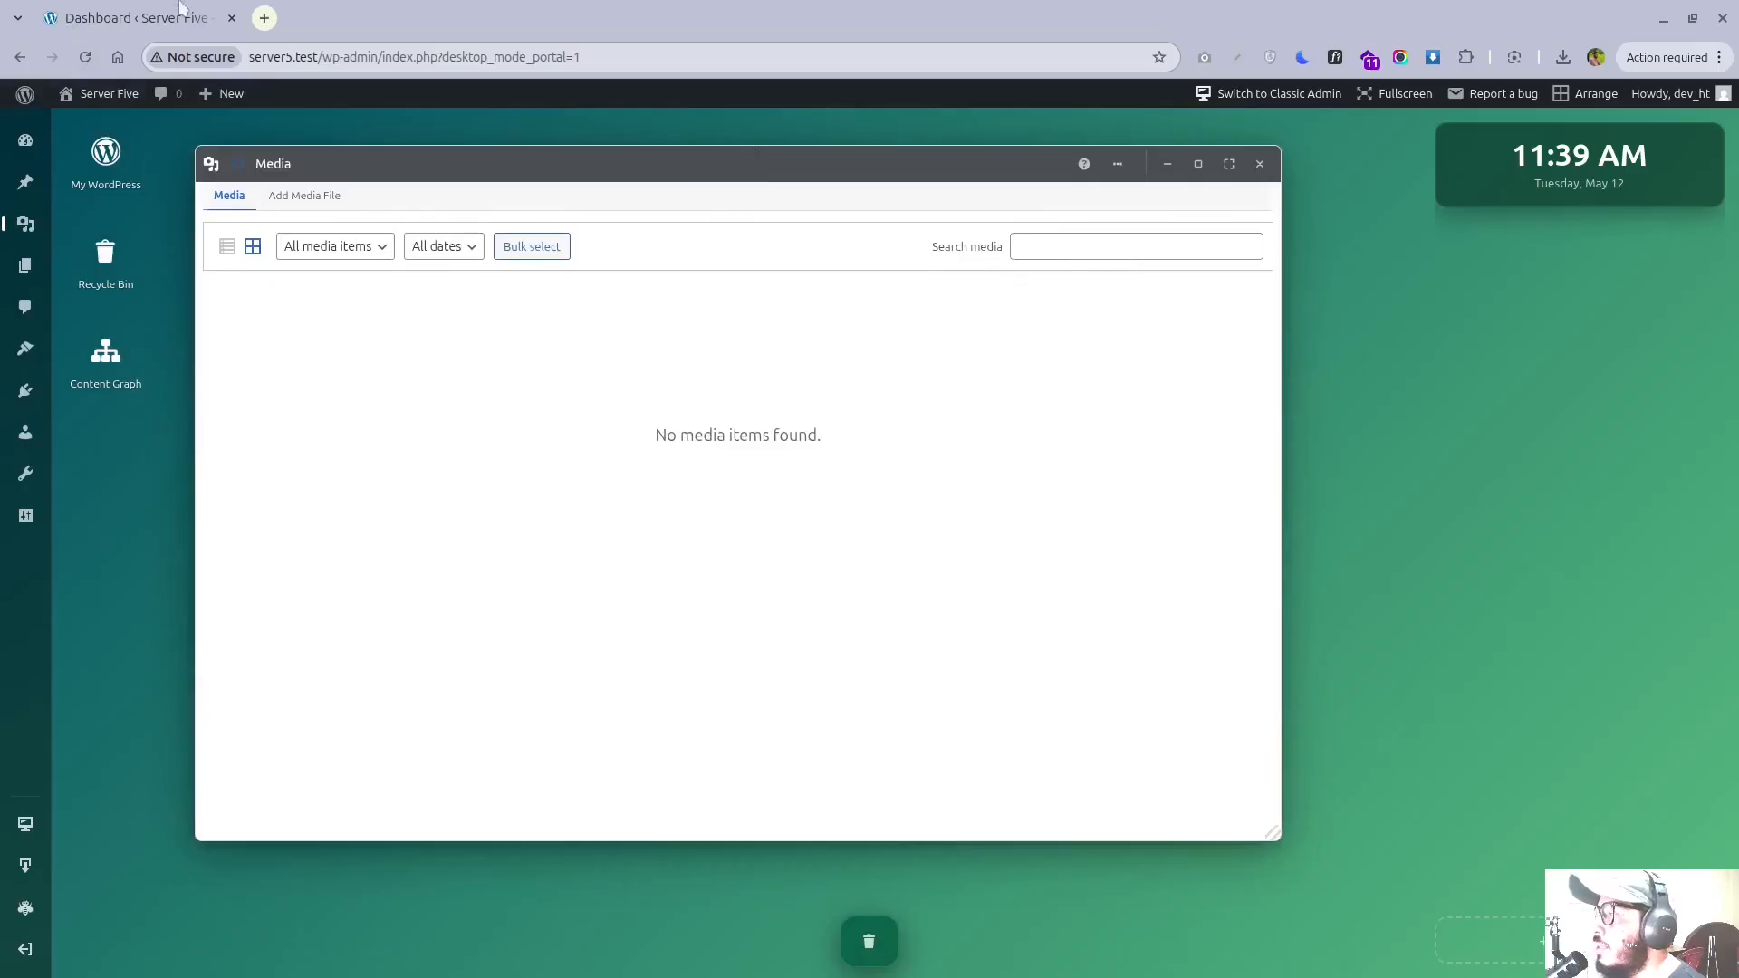
pyautogui.click(1259, 163)
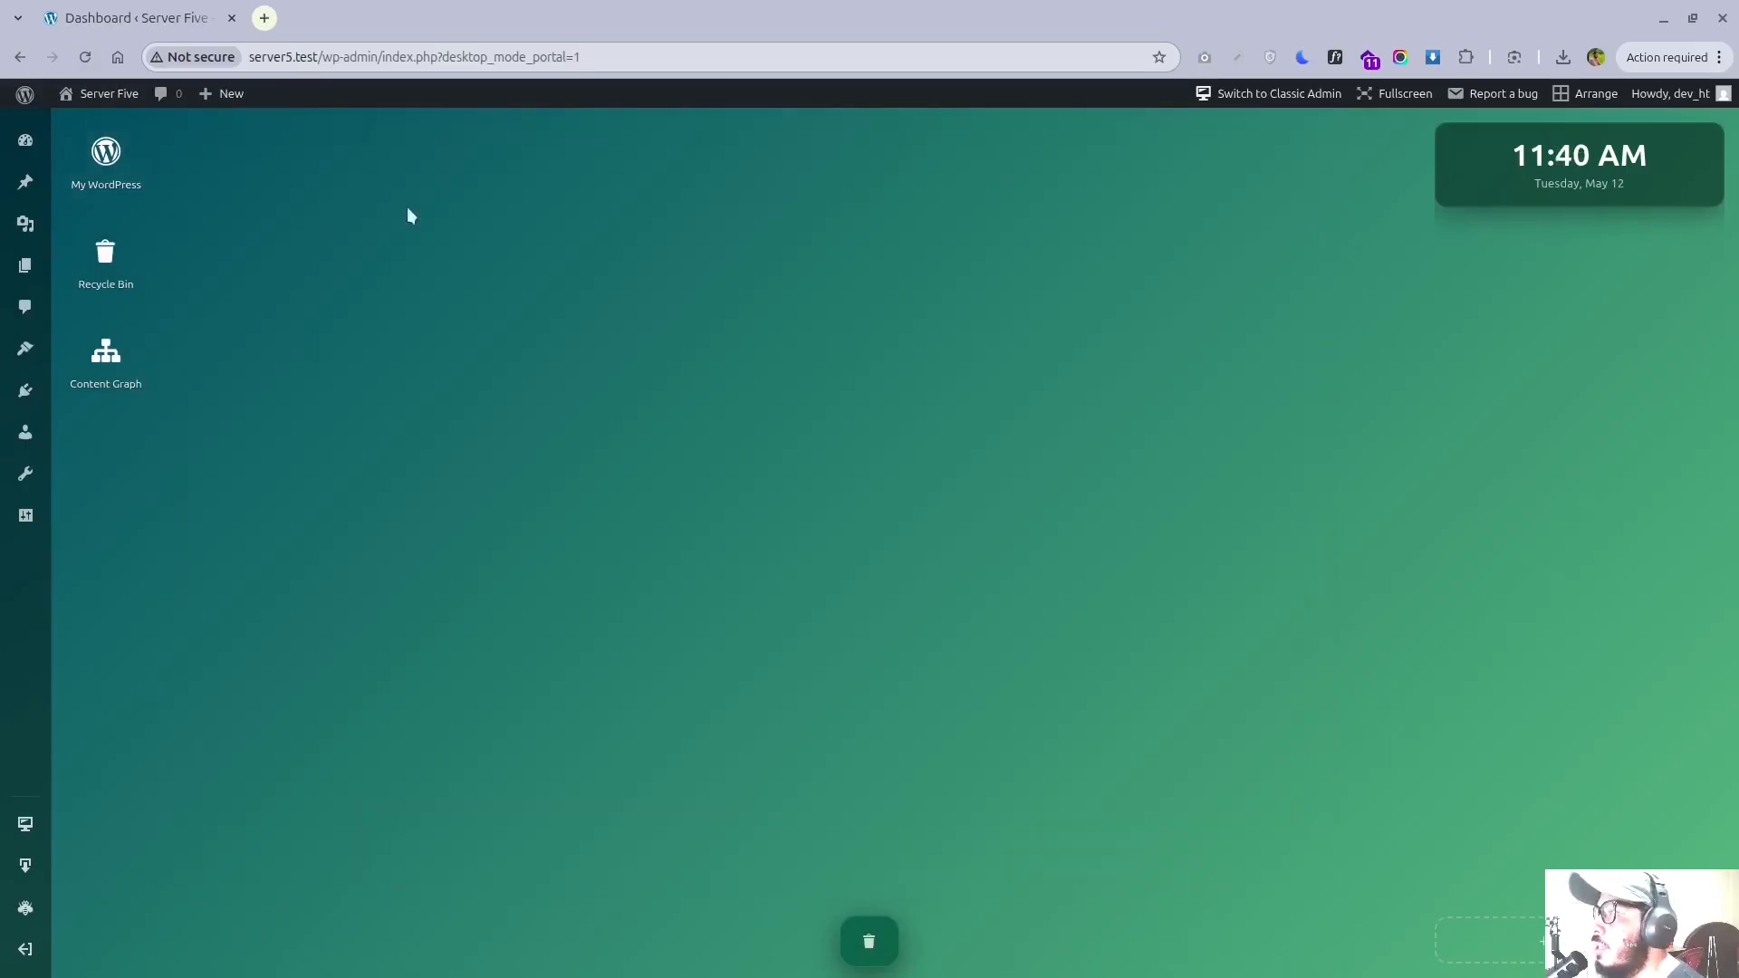
# - Open the Appearance window, reposition it, and browse the popular themes available to add
pyautogui.click(26, 348)
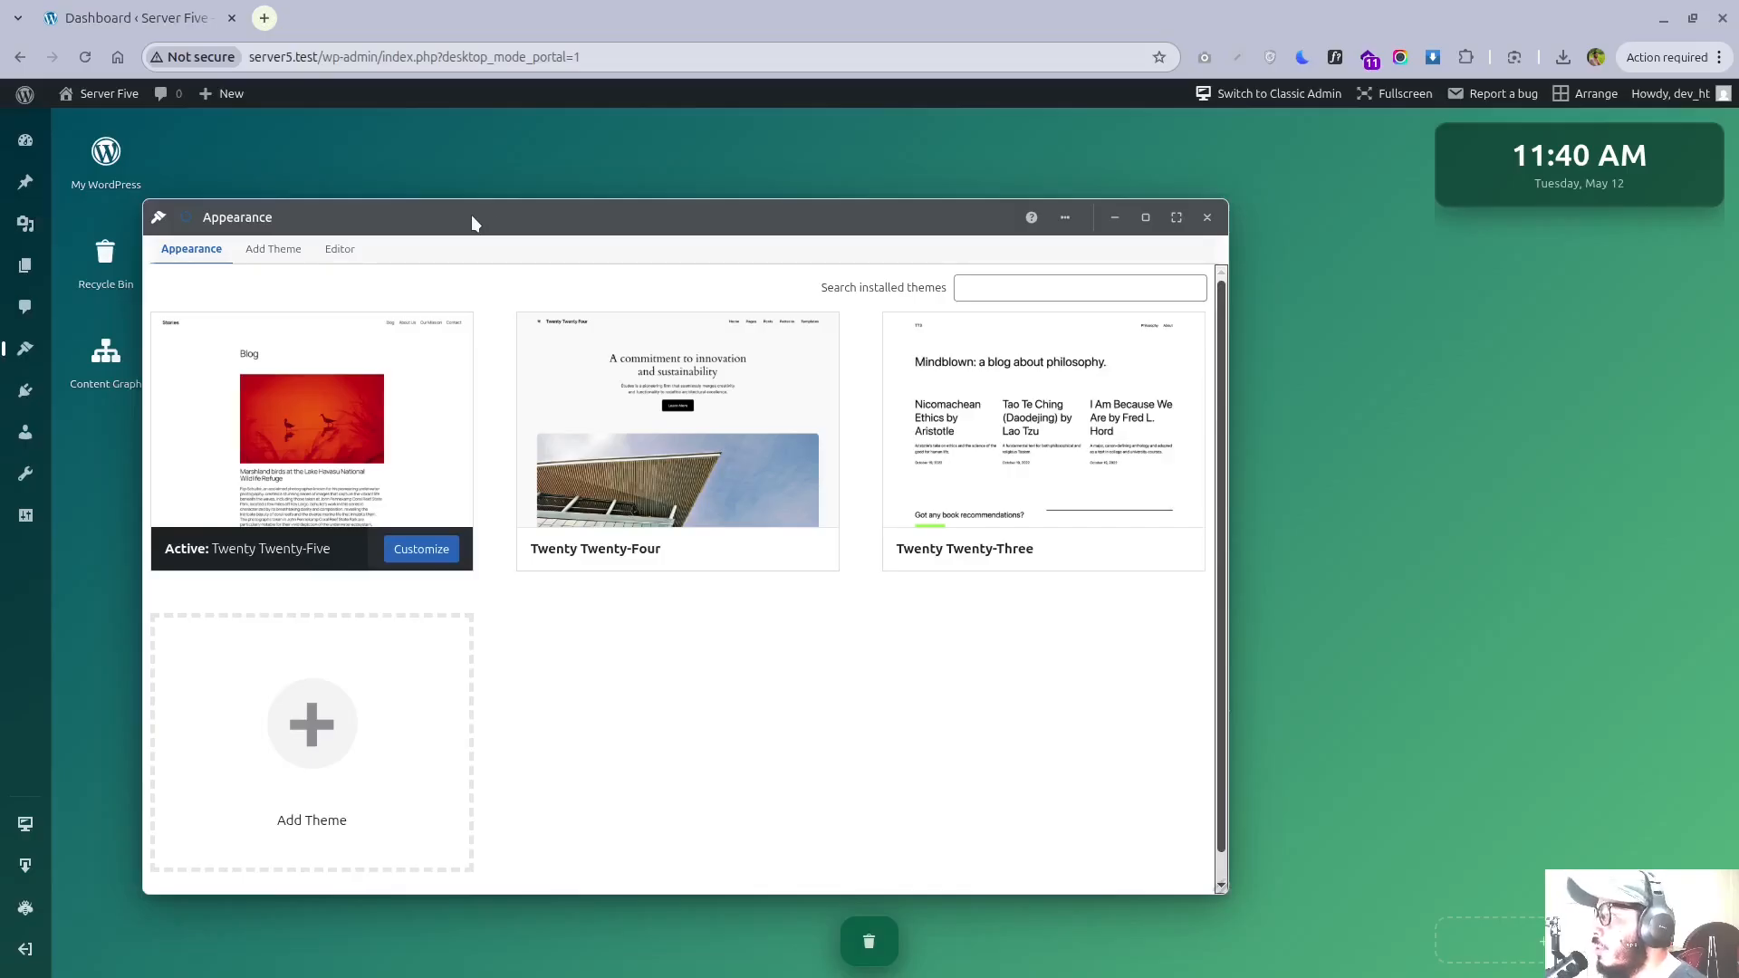
pyautogui.moveTo(528, 226); pyautogui.dragTo(634, 171)
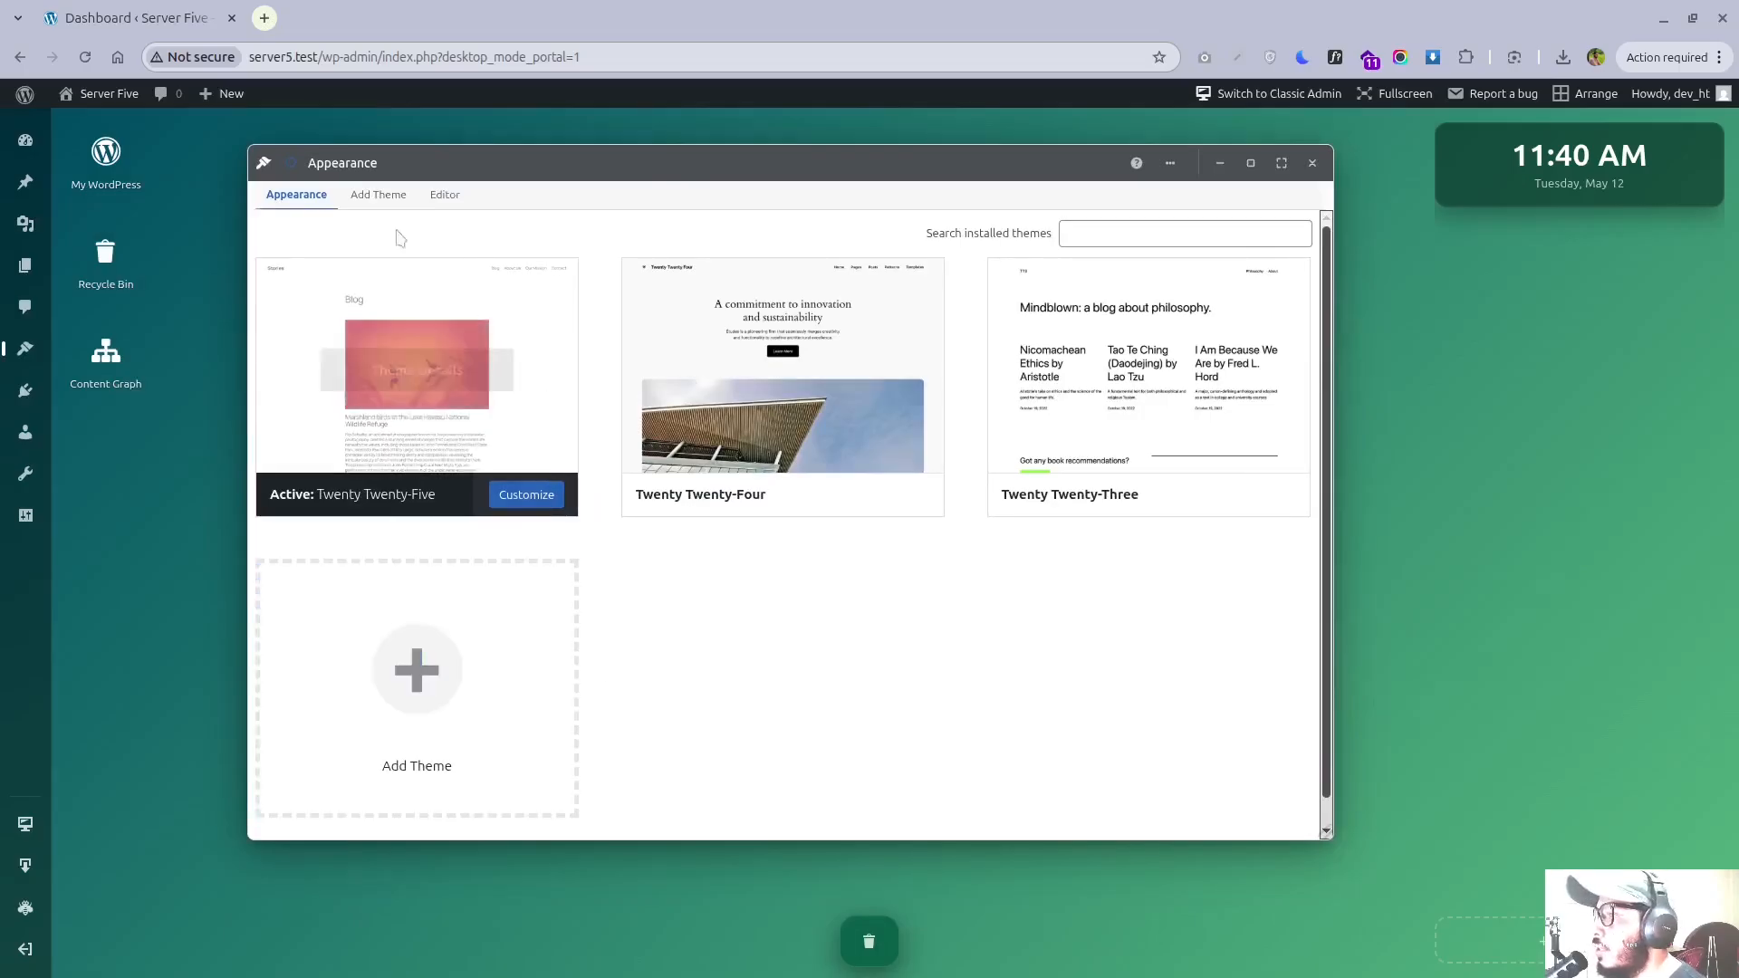
pyautogui.click(437, 199)
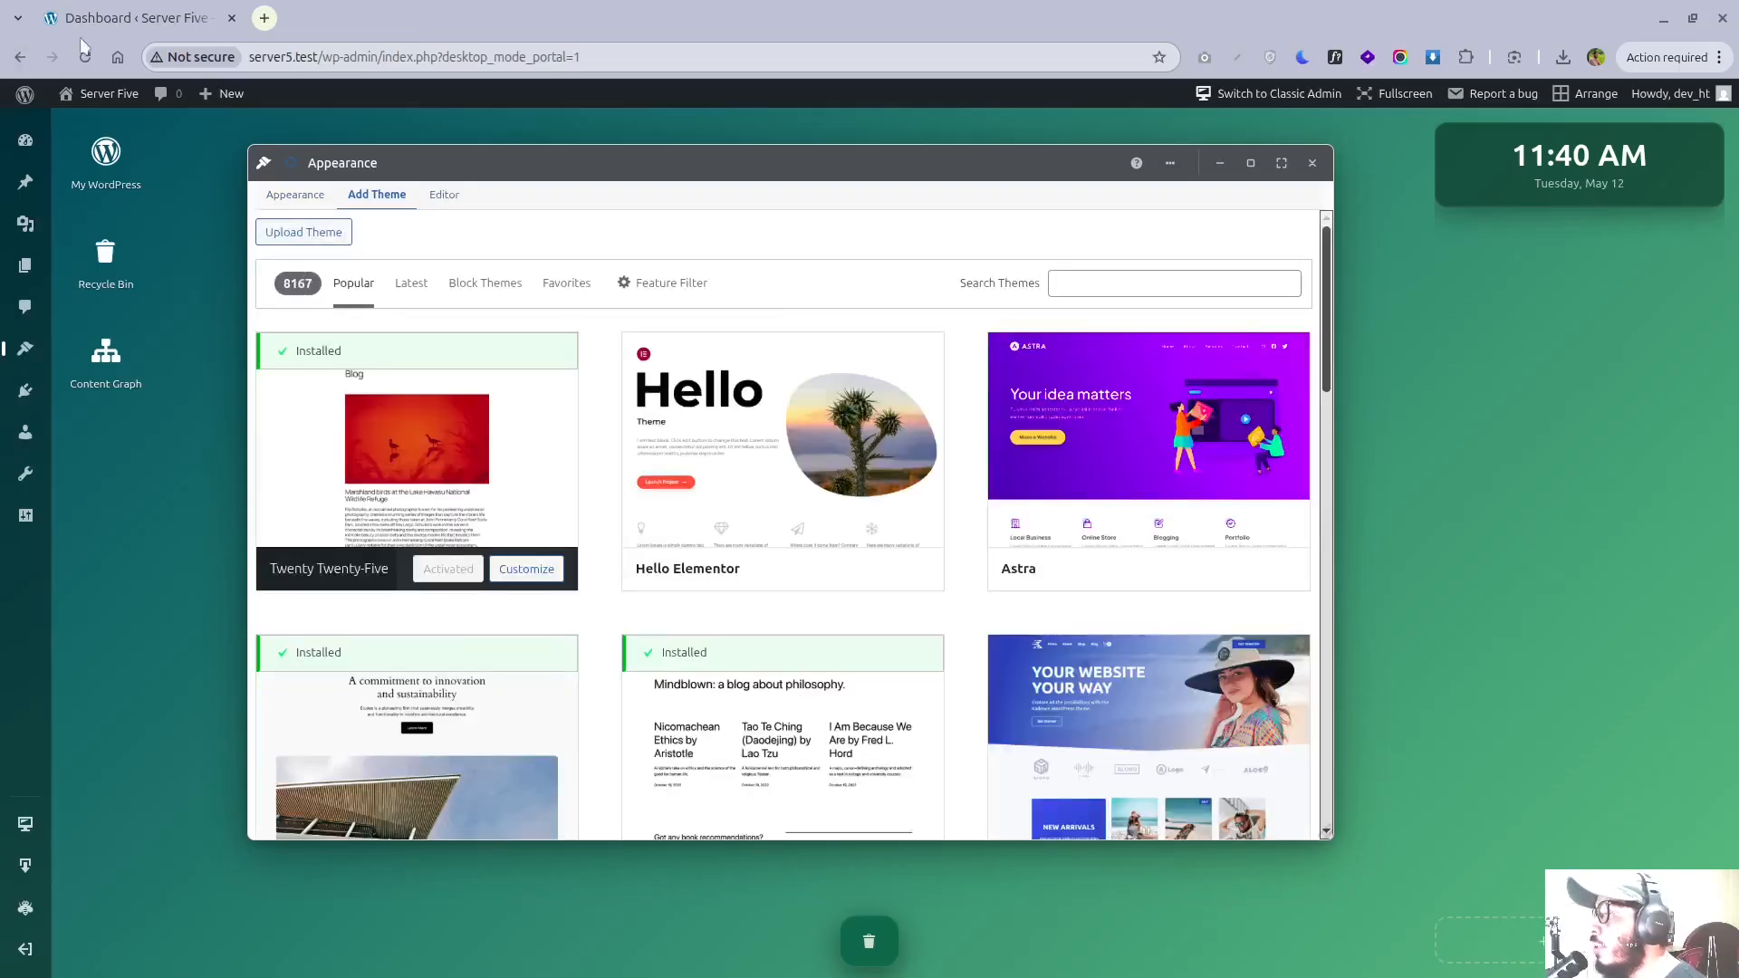
pyautogui.scroll(-4, 426, 453)
pyautogui.scroll(4, 444, 461)
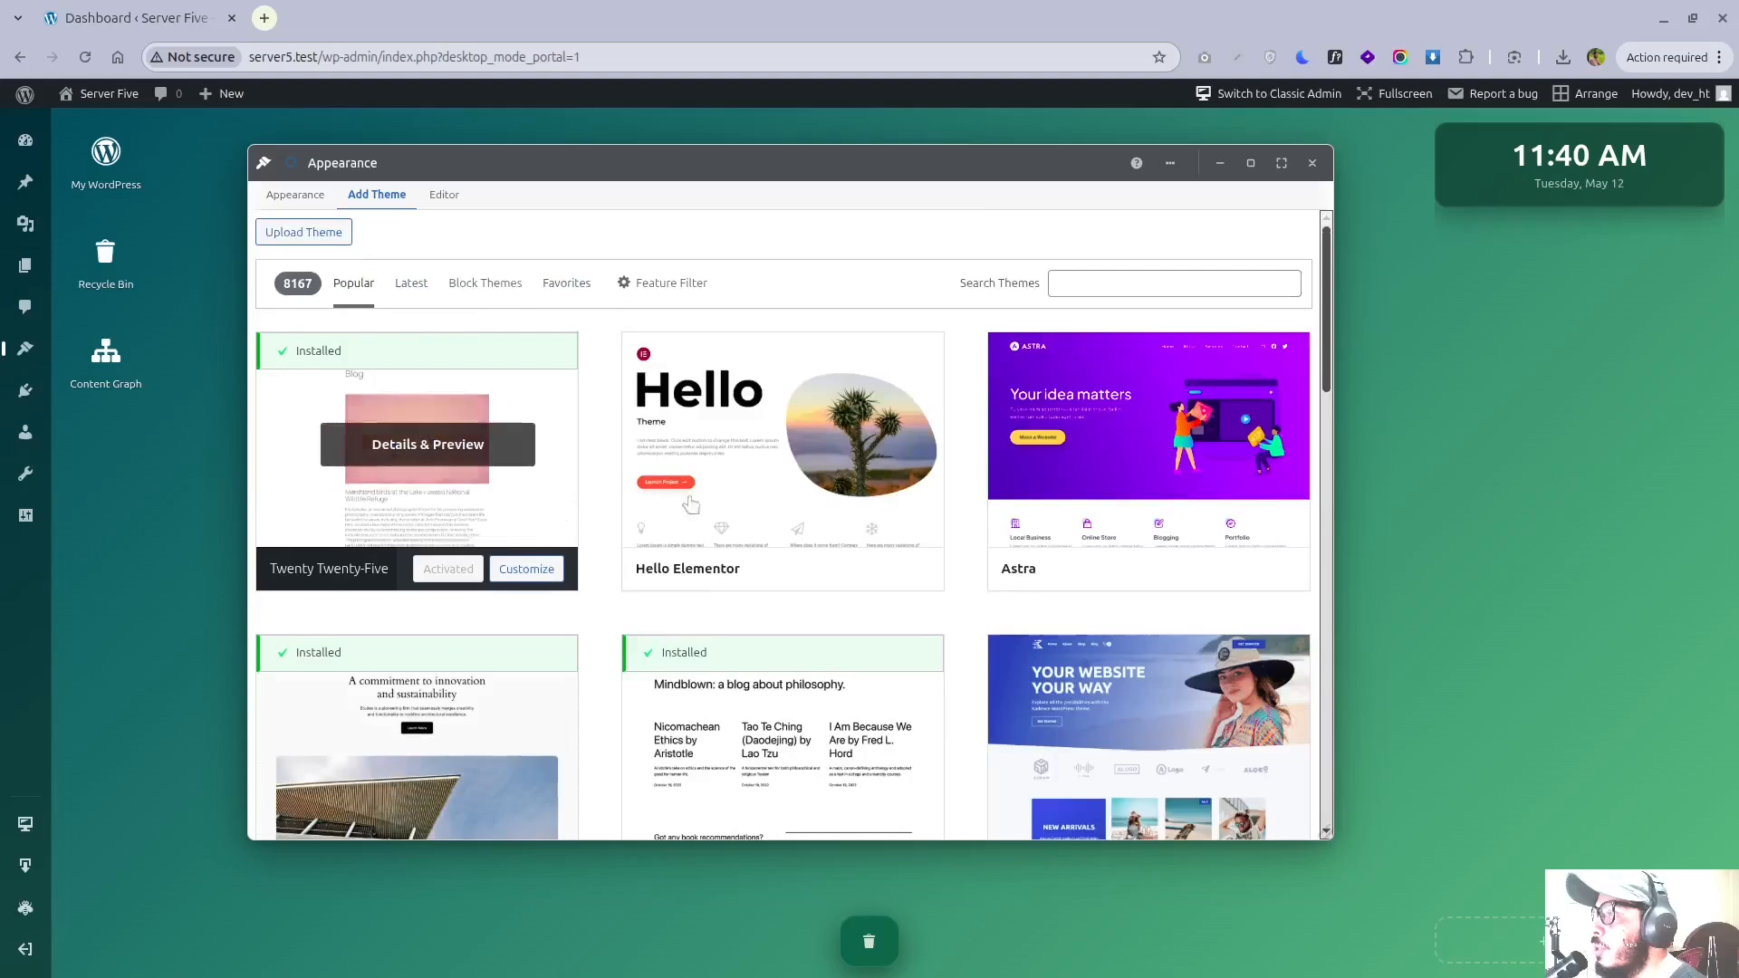
# - Install the Hello Elementor theme, reposition the Install log window and close it
pyautogui.click(809, 571)
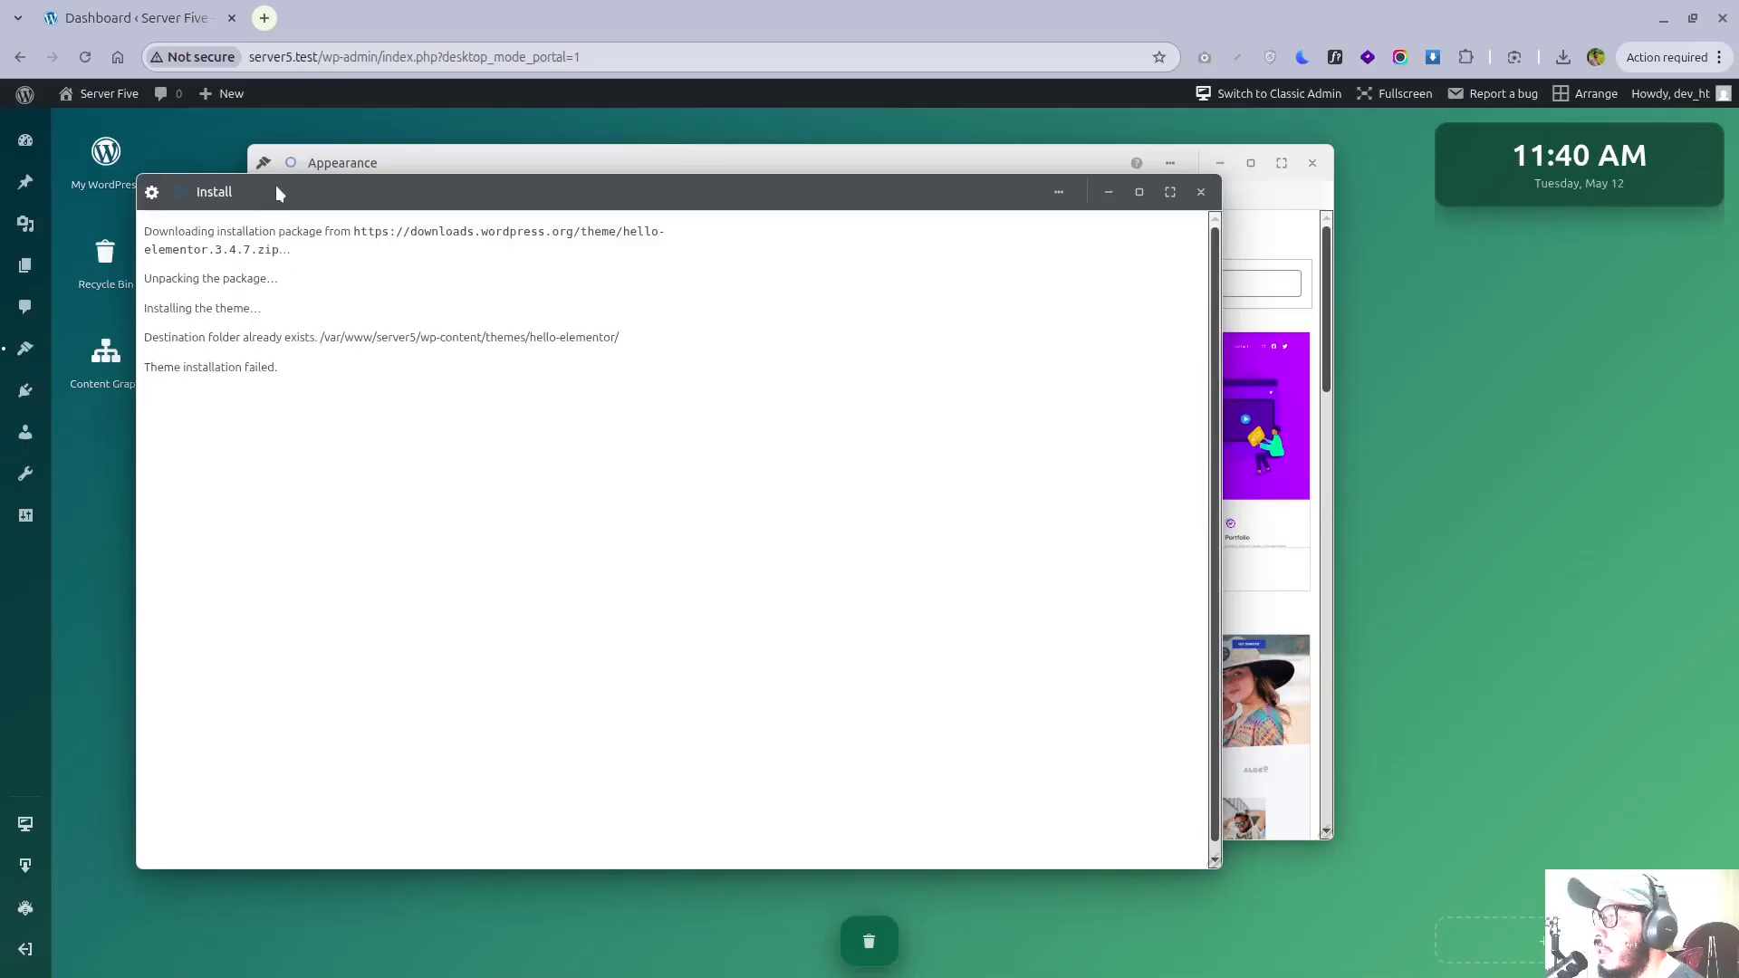
pyautogui.moveTo(278, 192); pyautogui.dragTo(344, 235)
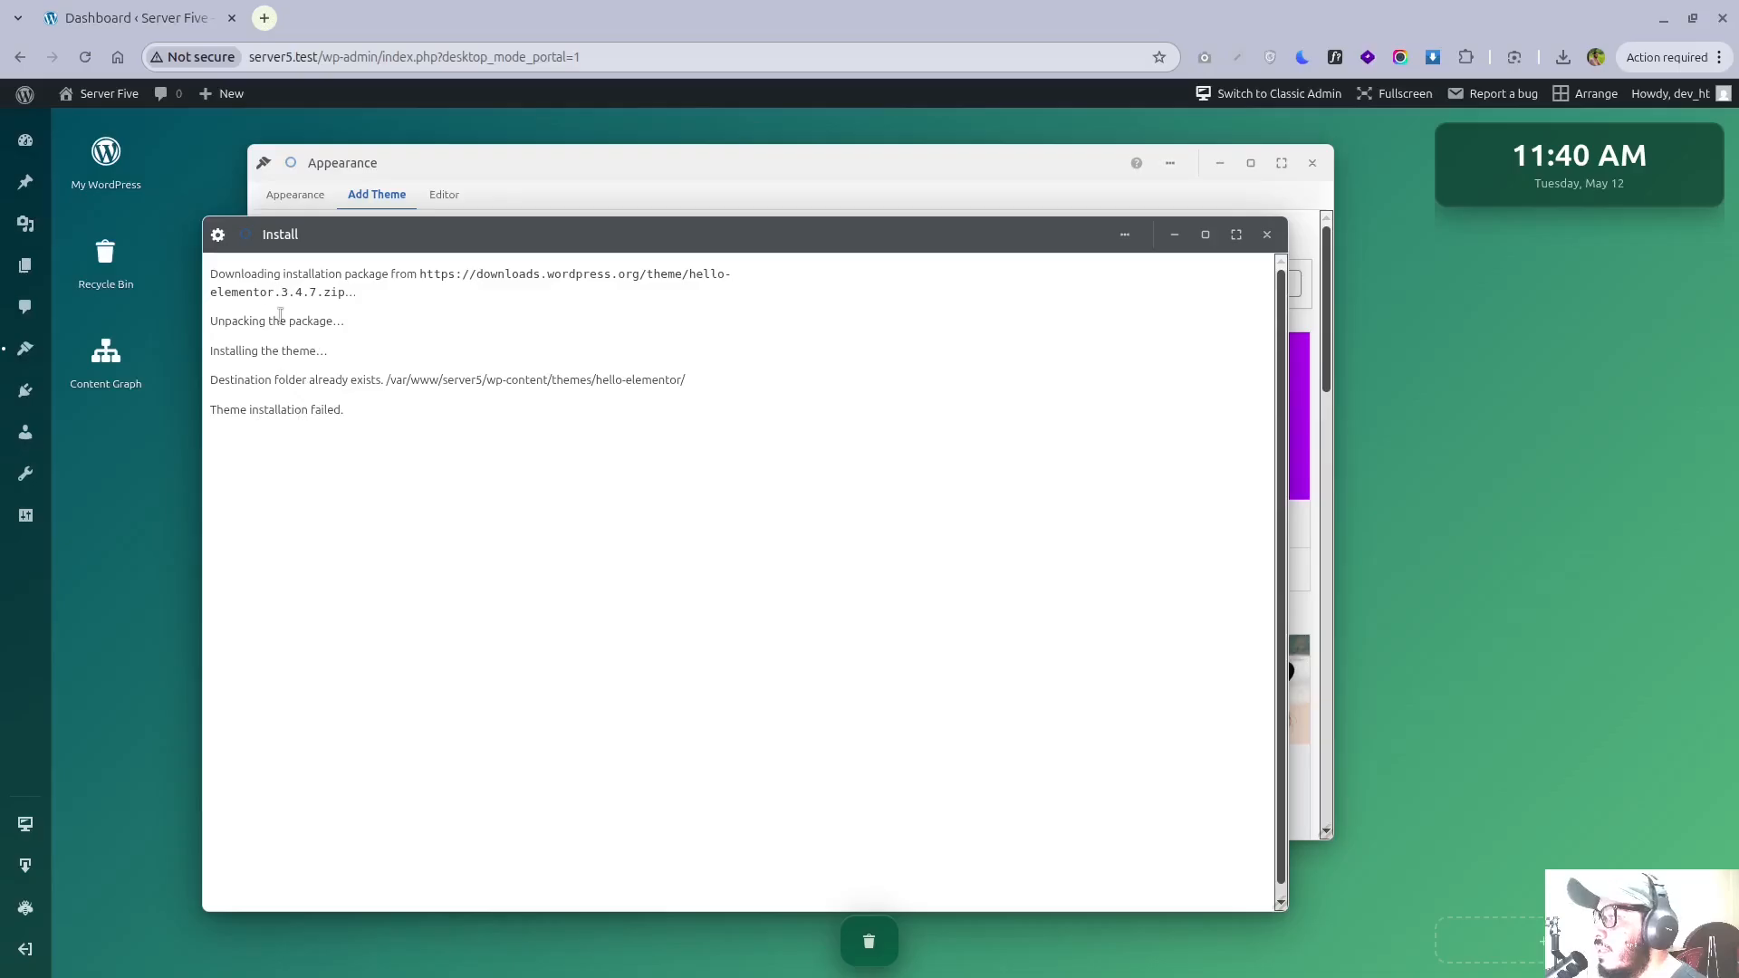
pyautogui.moveTo(931, 232); pyautogui.dragTo(830, 229)
pyautogui.click(1165, 230)
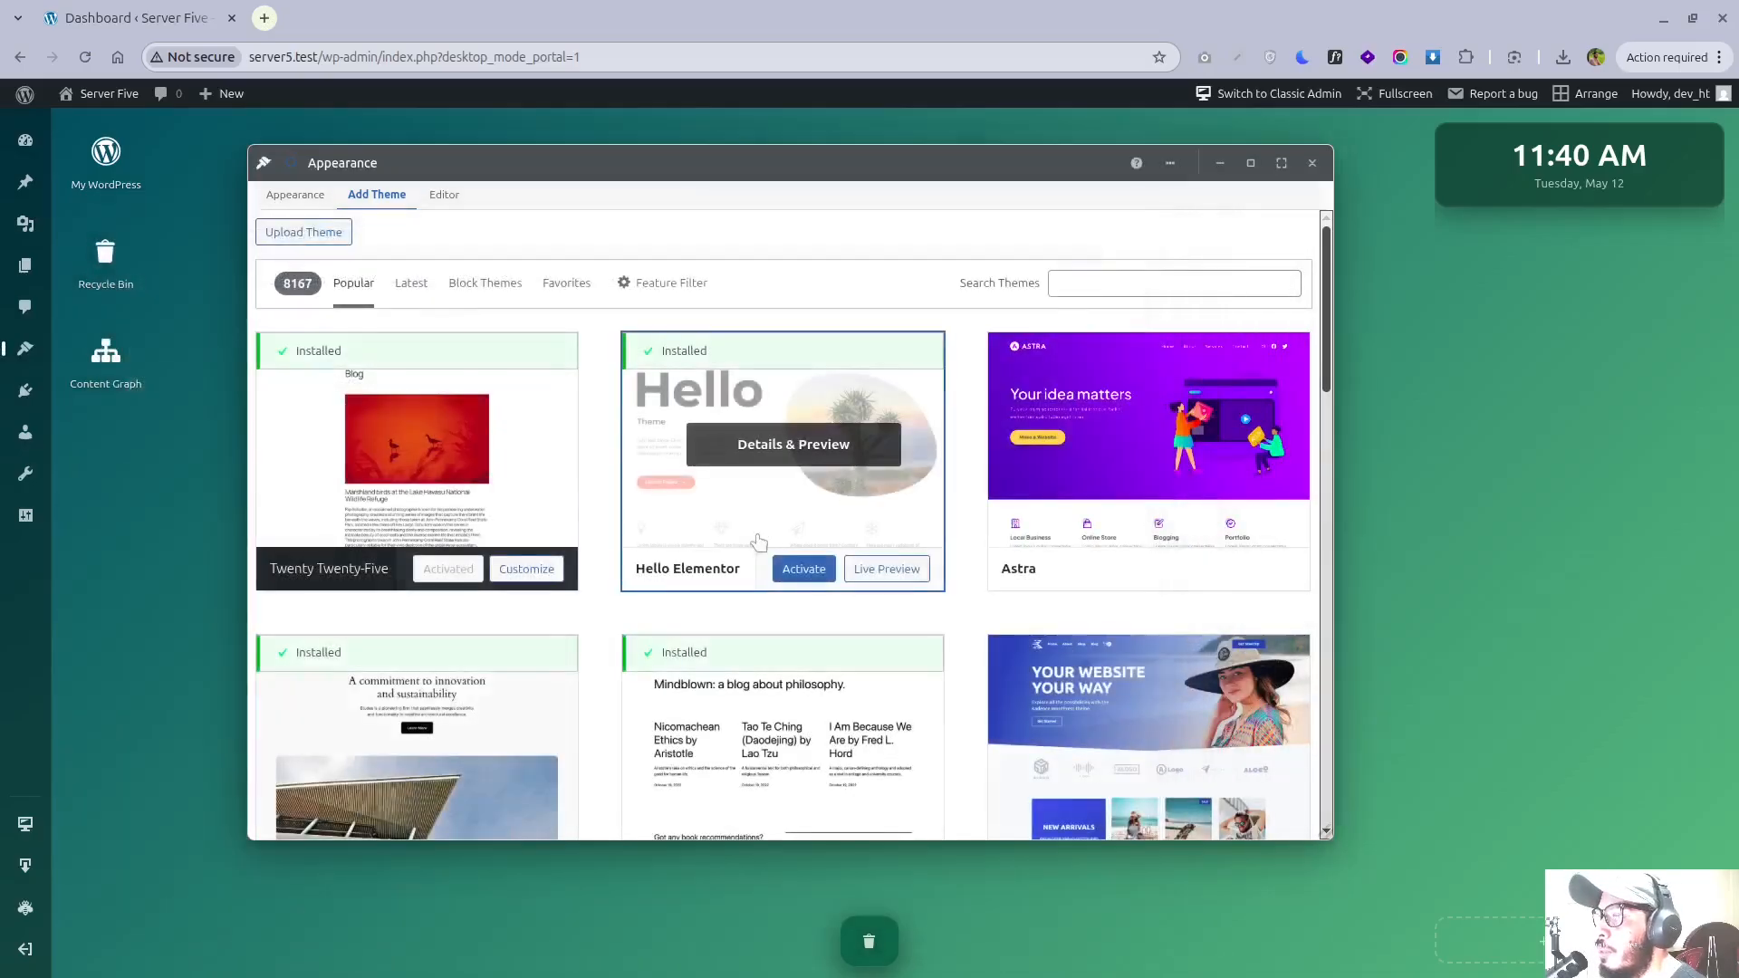
# - Look further through the popular themes and close the Appearance window
pyautogui.scroll(-3, 435, 407)
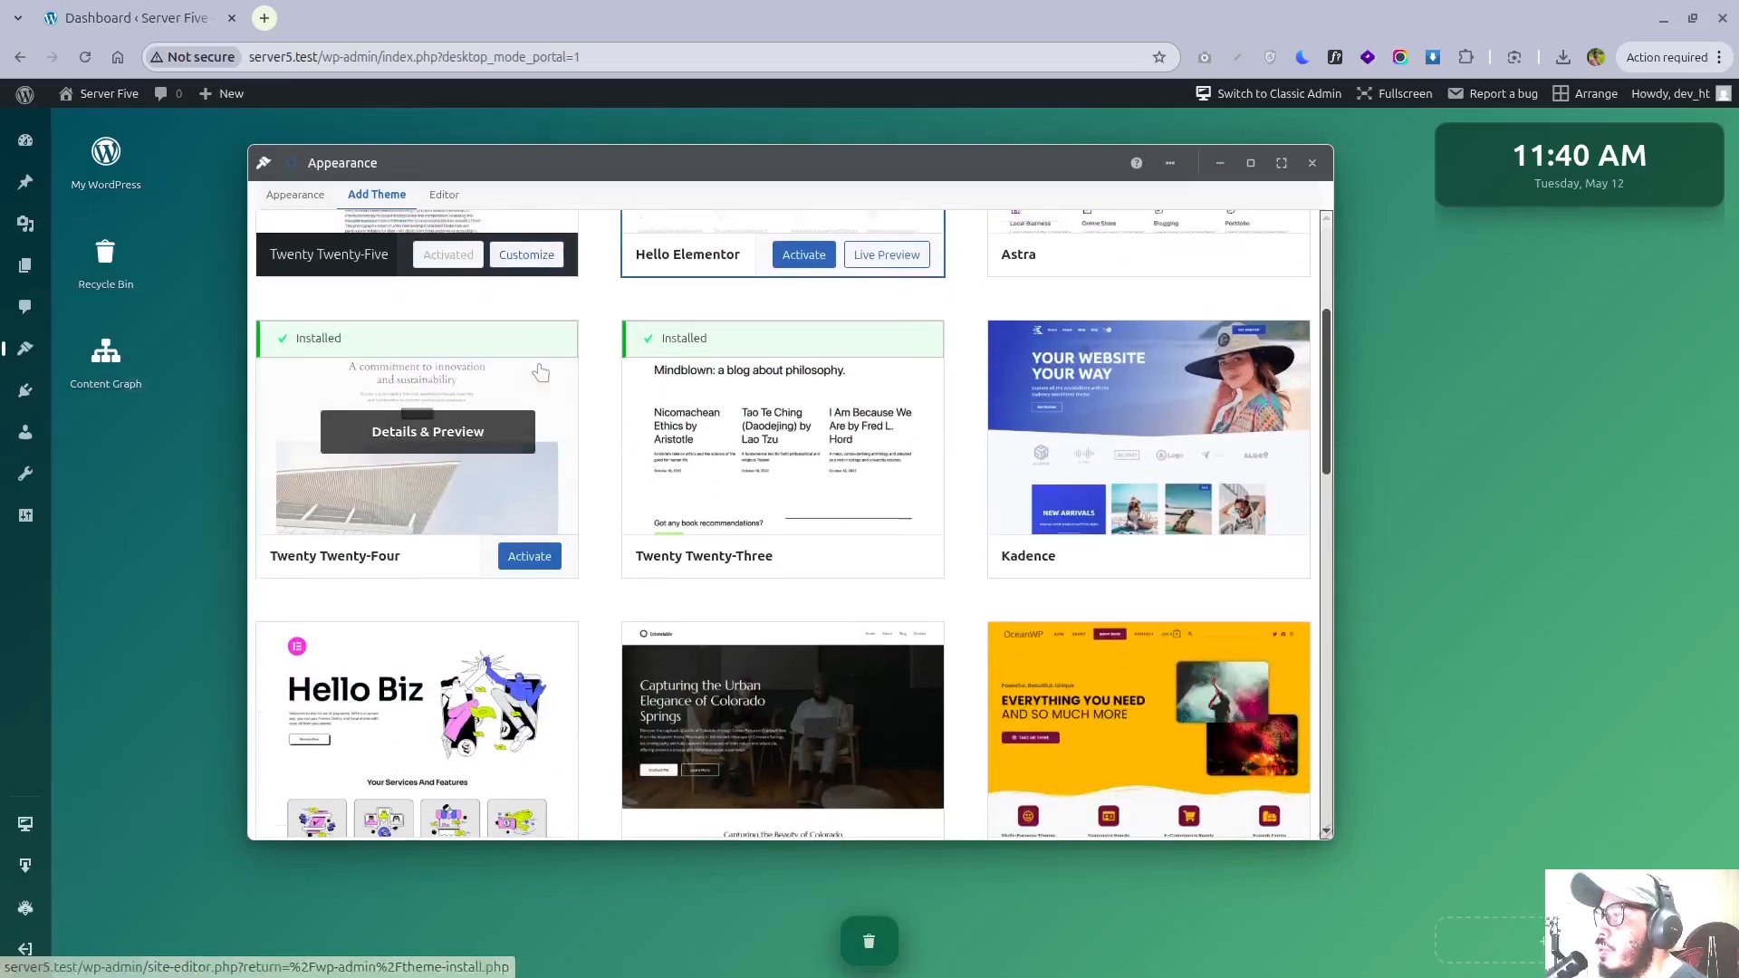
pyautogui.scroll(3, 453, 380)
pyautogui.click(1311, 163)
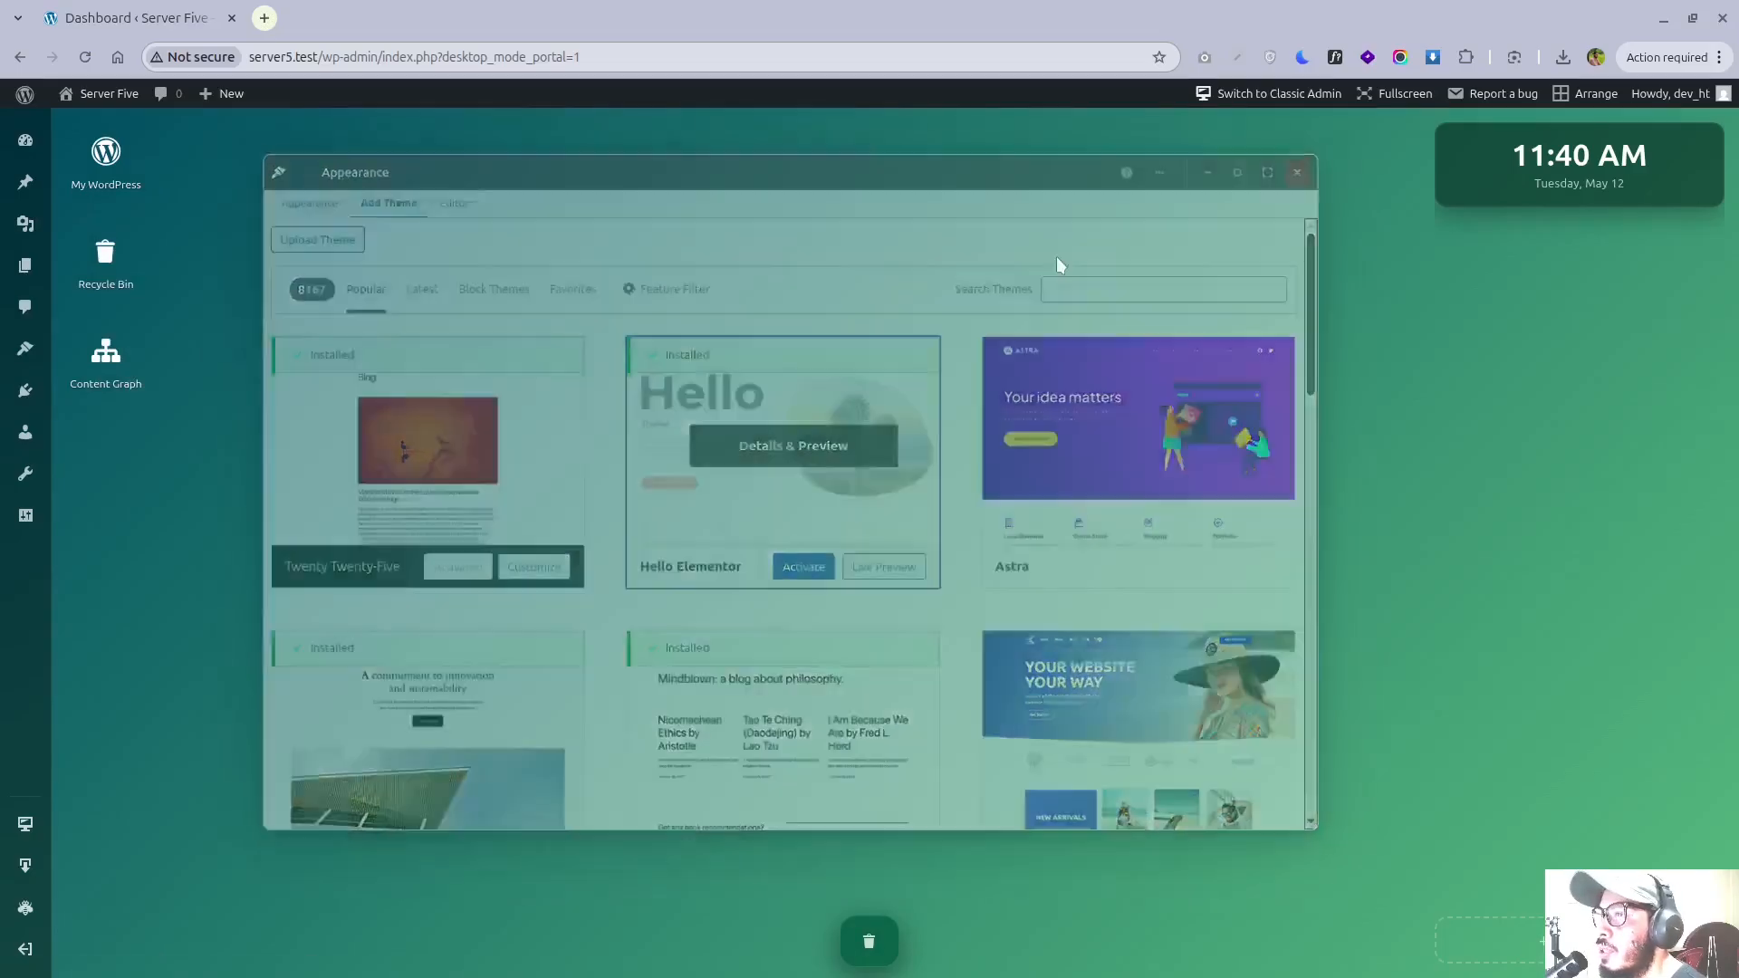
# - Set the desktop wallpaper to Animated WordPress Logo in OS Settings and reposition the settings window
pyautogui.click(25, 825)
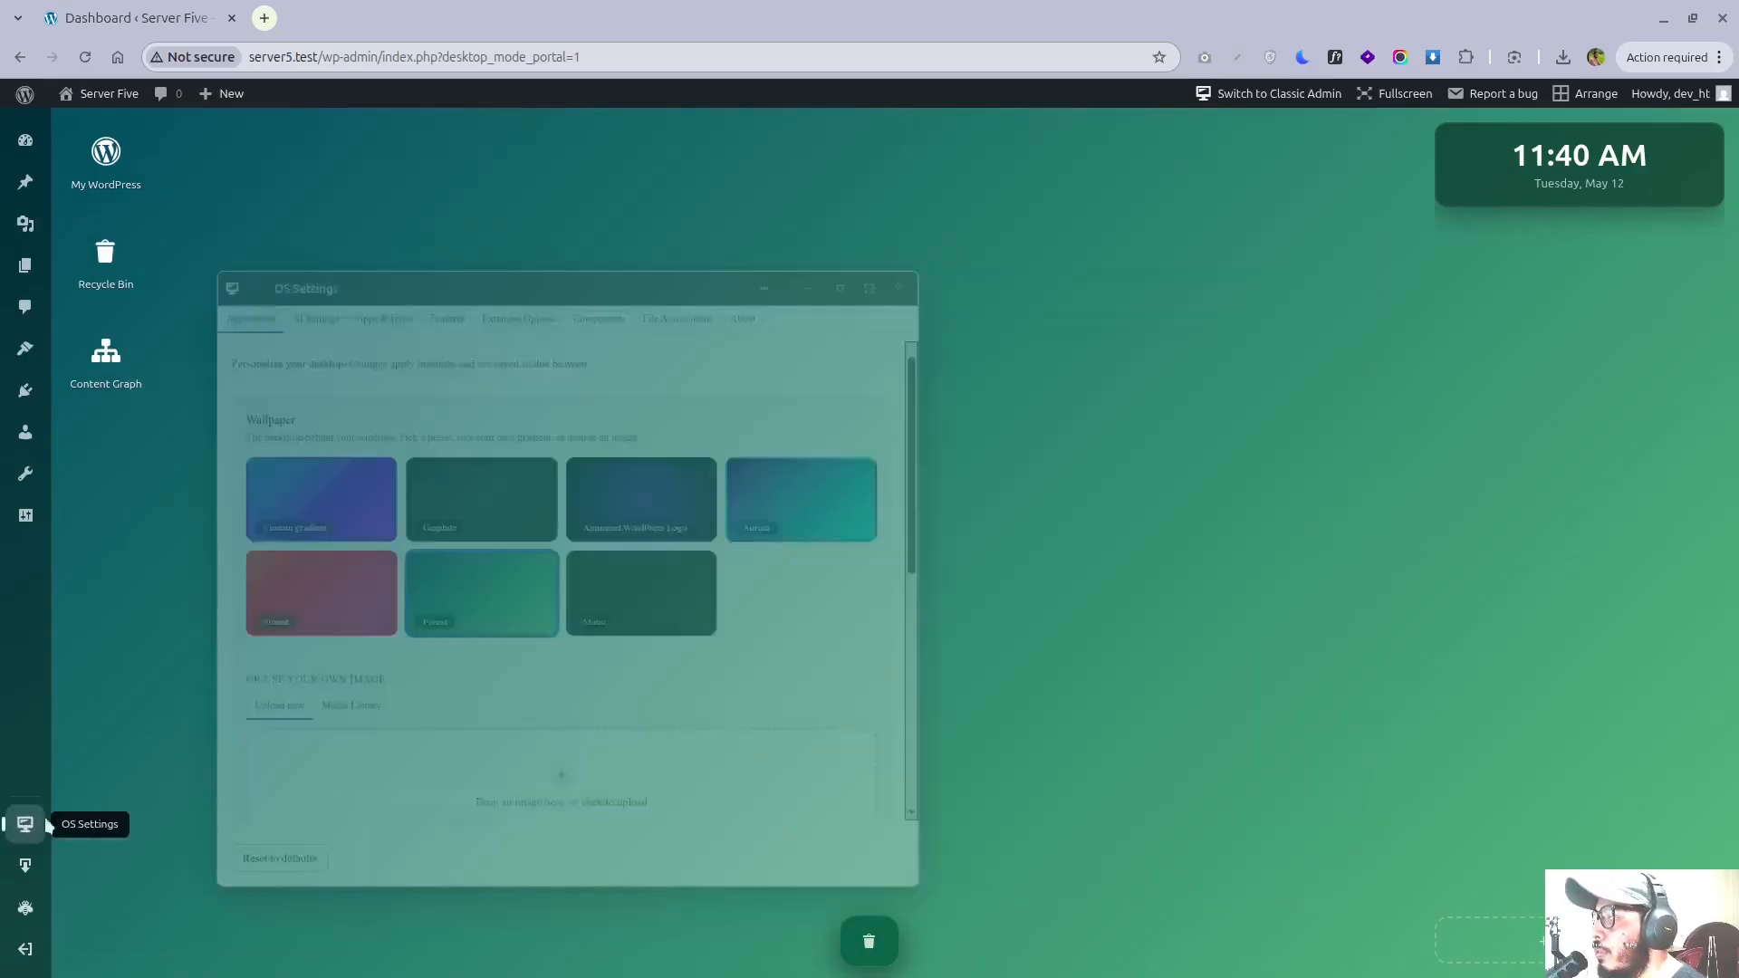
pyautogui.click(506, 504)
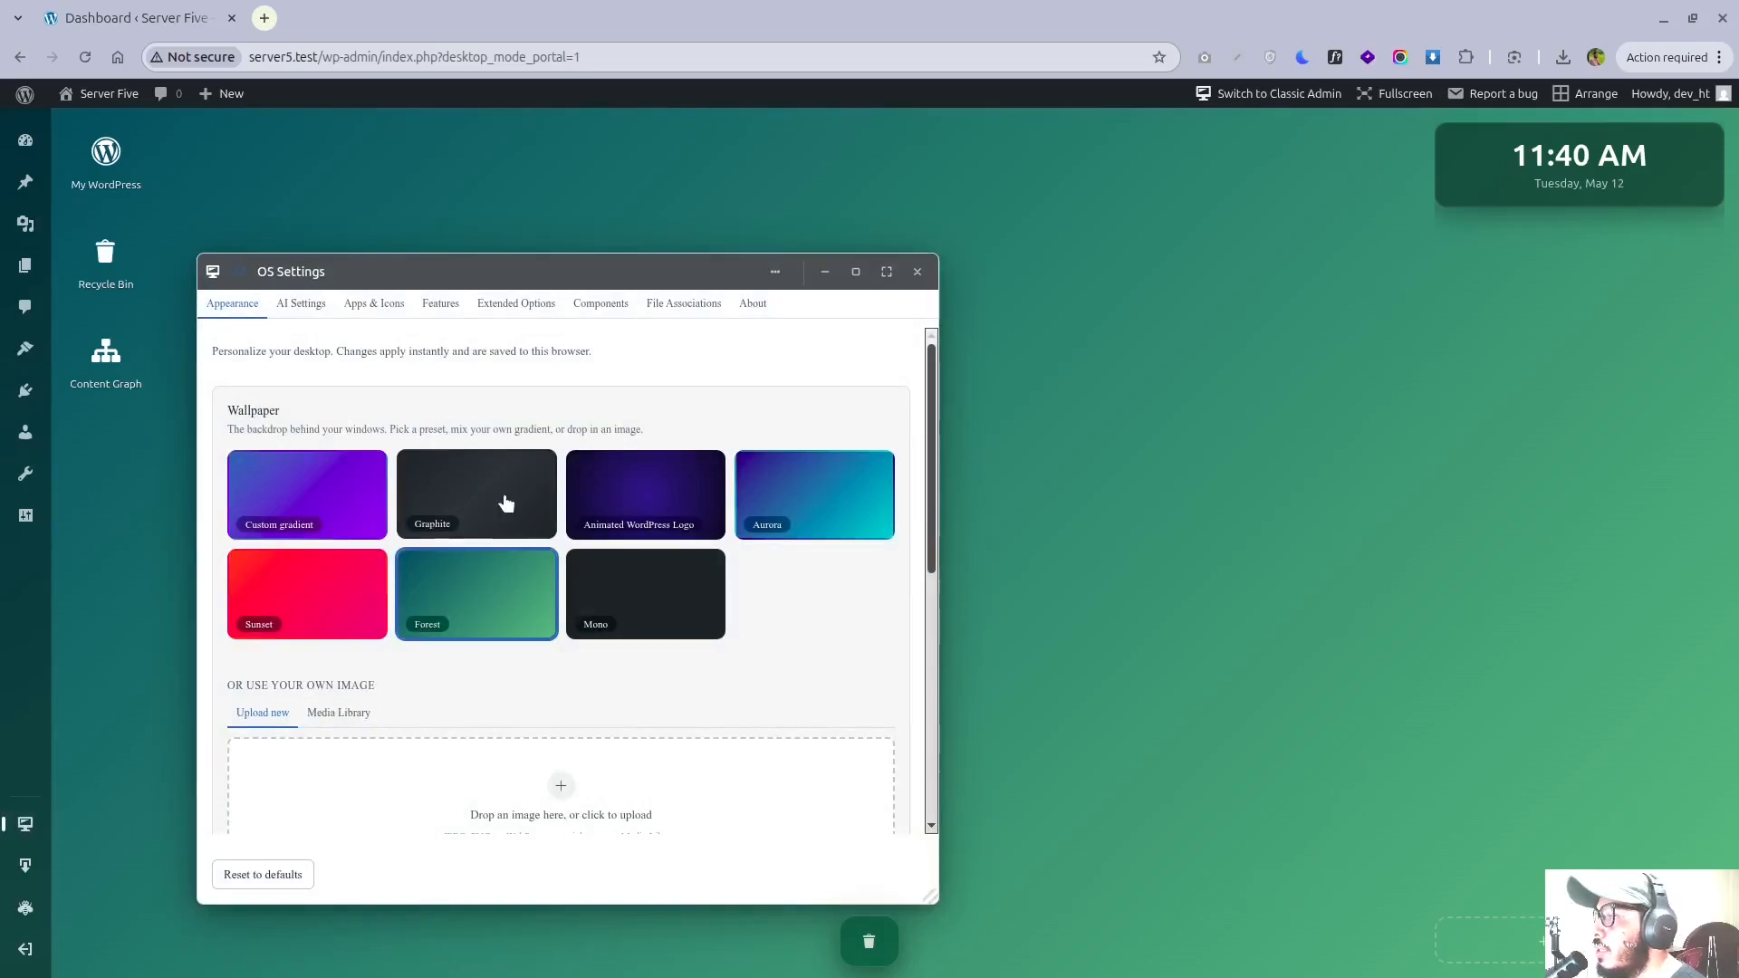
pyautogui.click(789, 512)
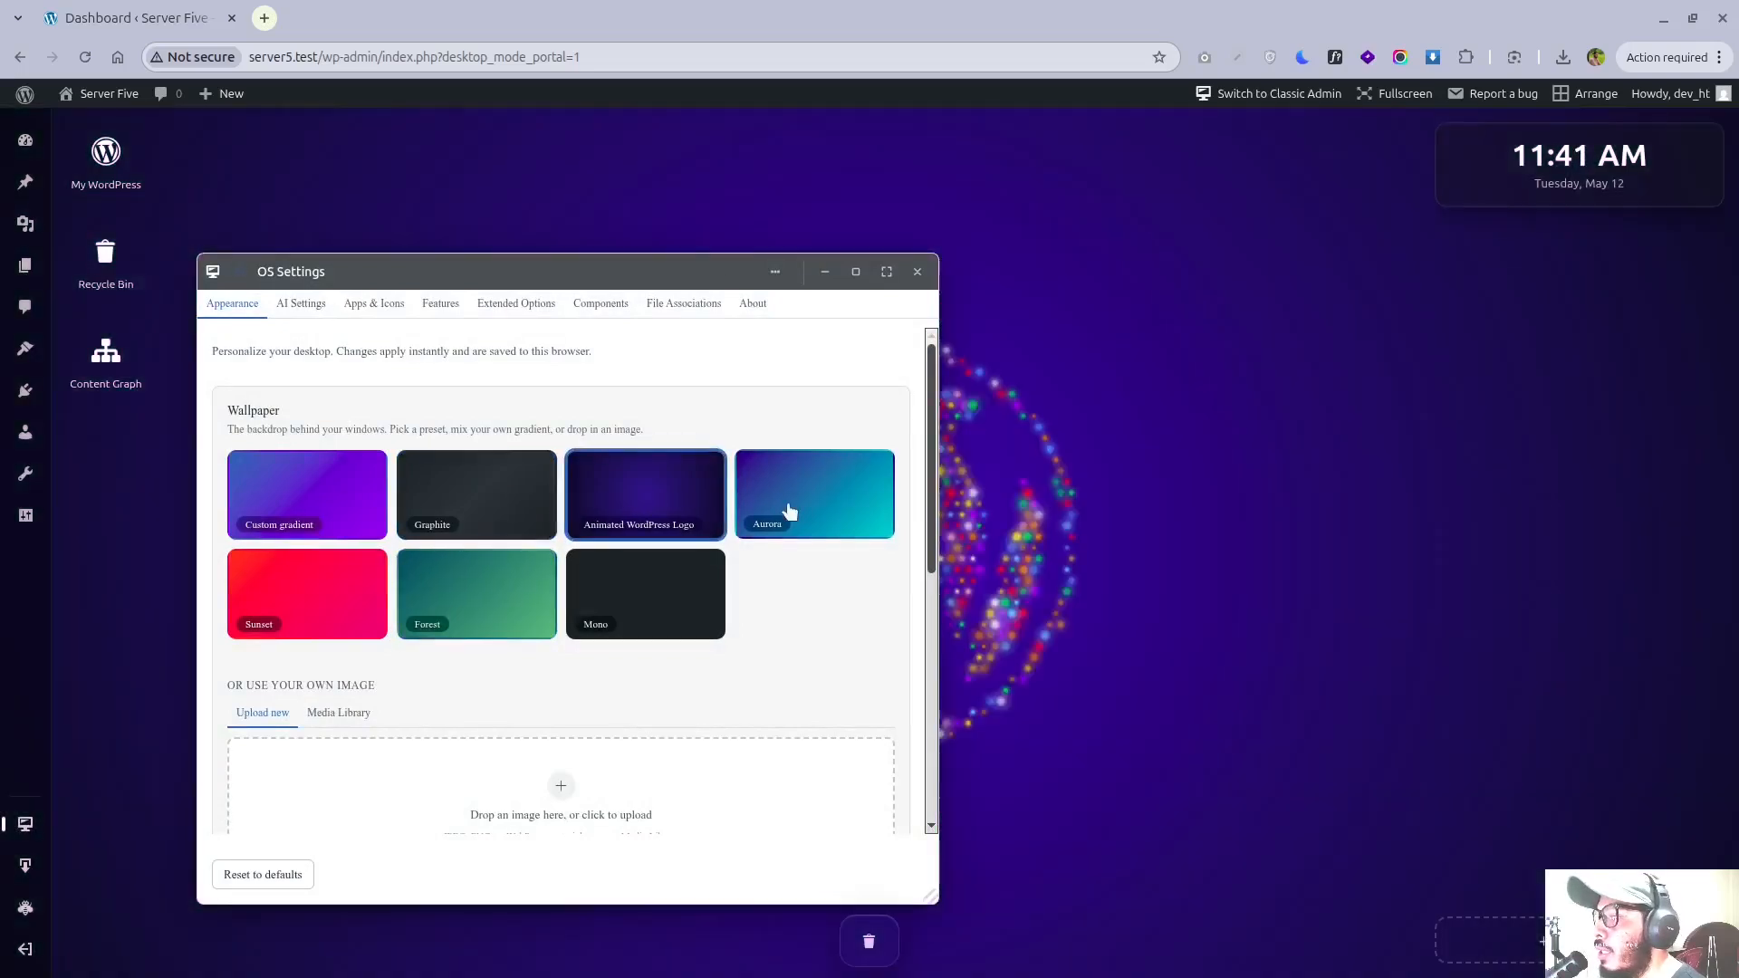
pyautogui.click(599, 514)
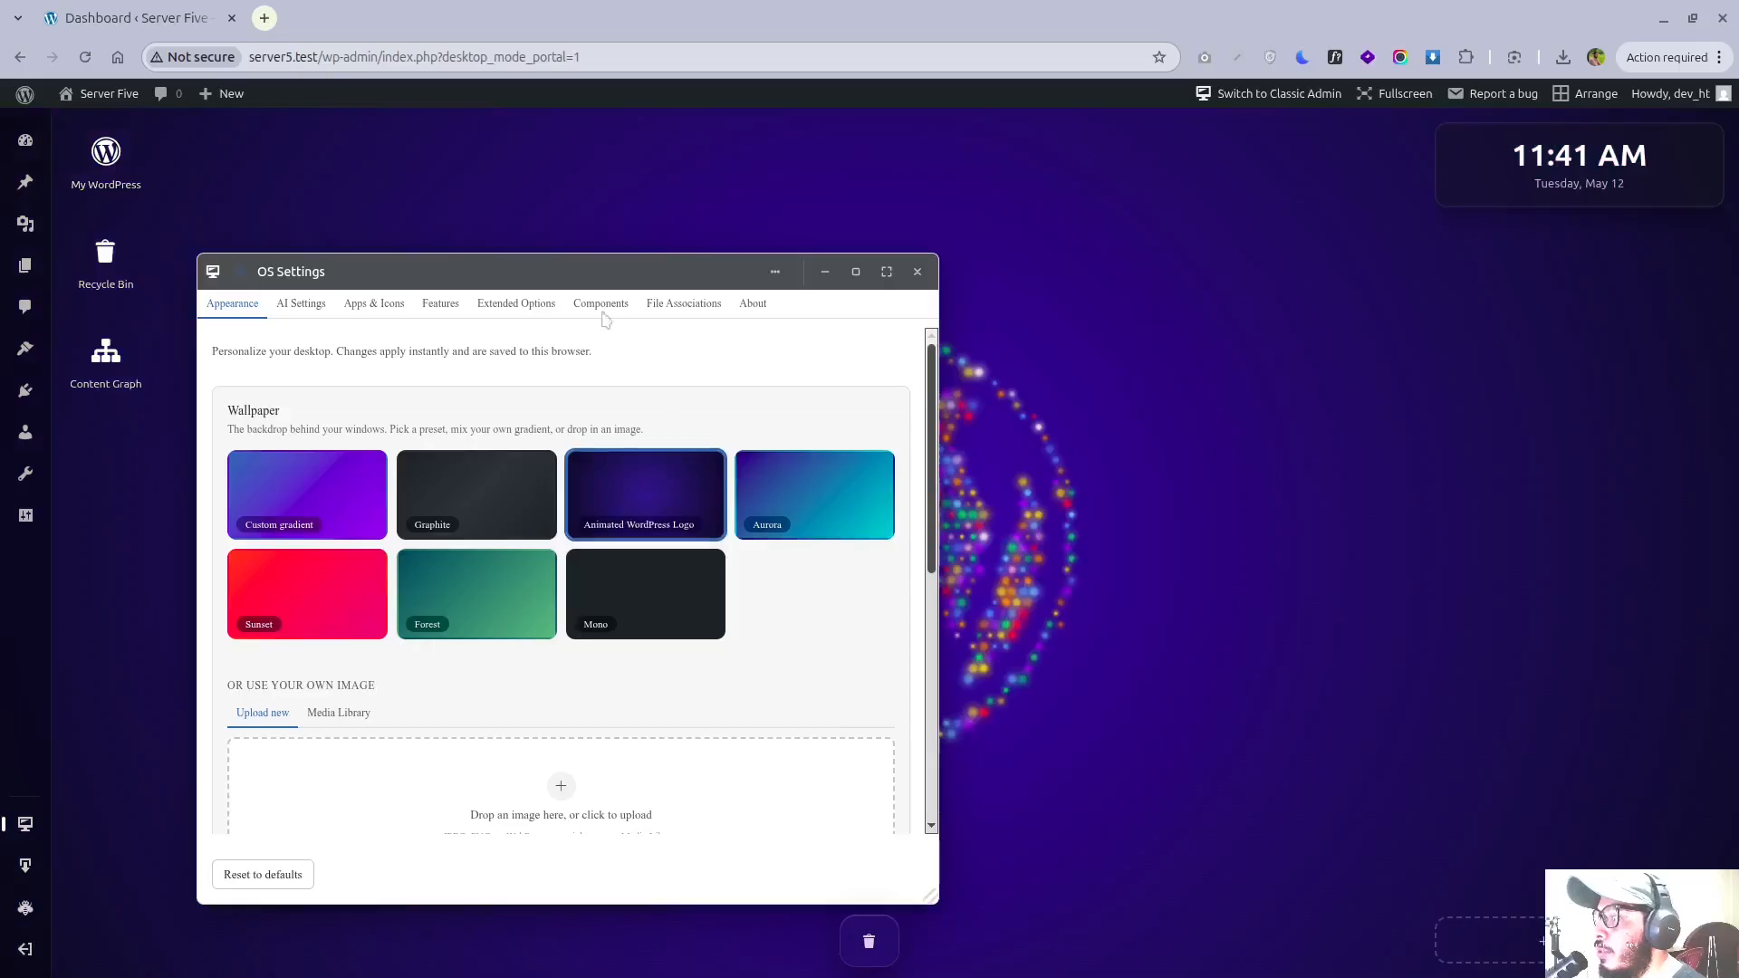
pyautogui.moveTo(554, 261); pyautogui.dragTo(547, 643)
pyautogui.moveTo(423, 625); pyautogui.dragTo(583, 244)
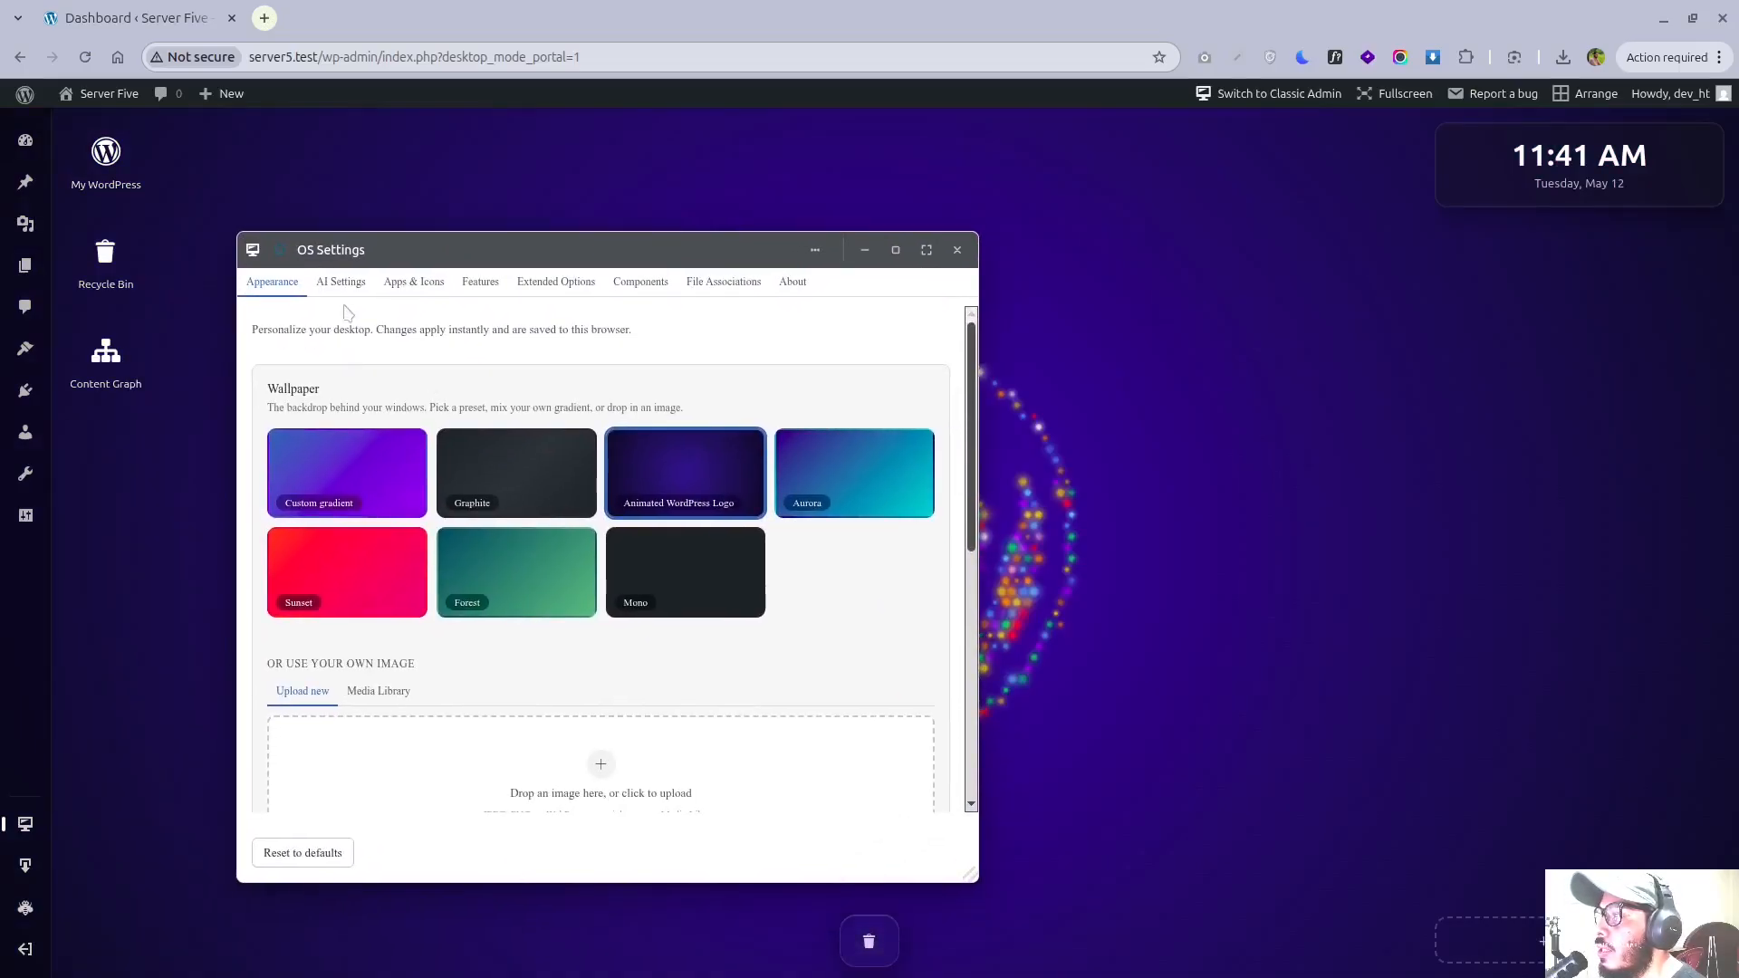
# - Review the Apps & Icons settings, including the placement choices for the Appearance shortcut, without changing them
pyautogui.click(396, 284)
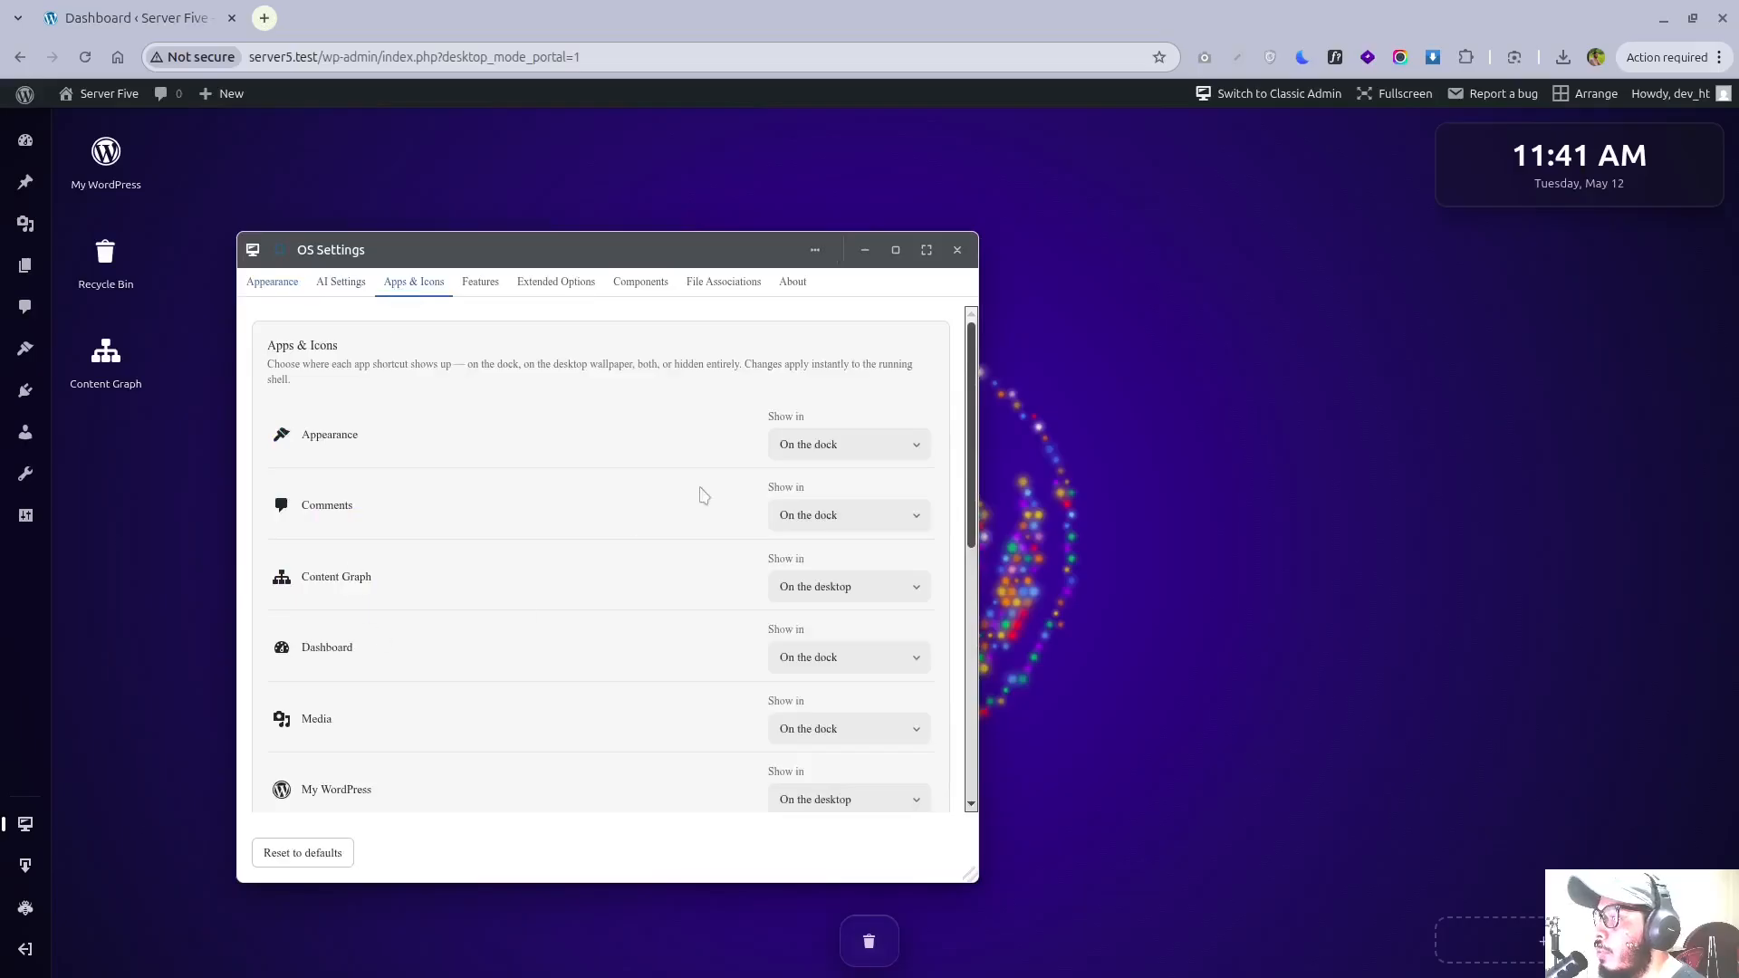
pyautogui.click(793, 450)
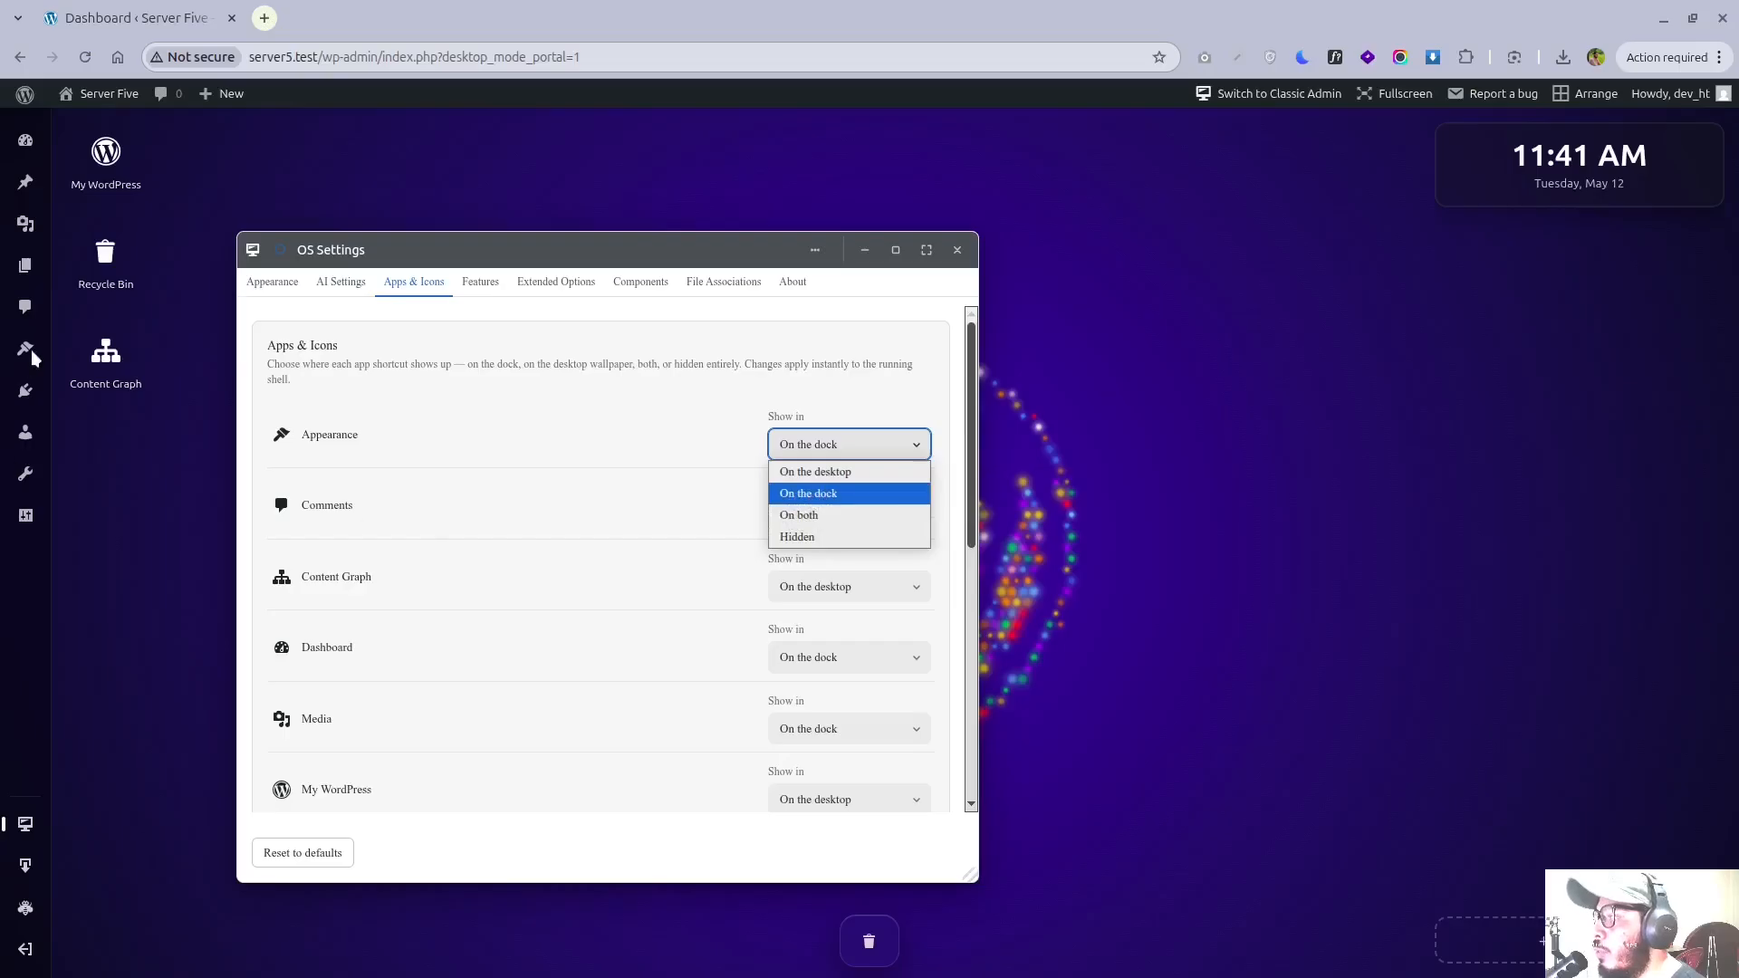
pyautogui.click(675, 507)
pyautogui.scroll(-2, 634, 534)
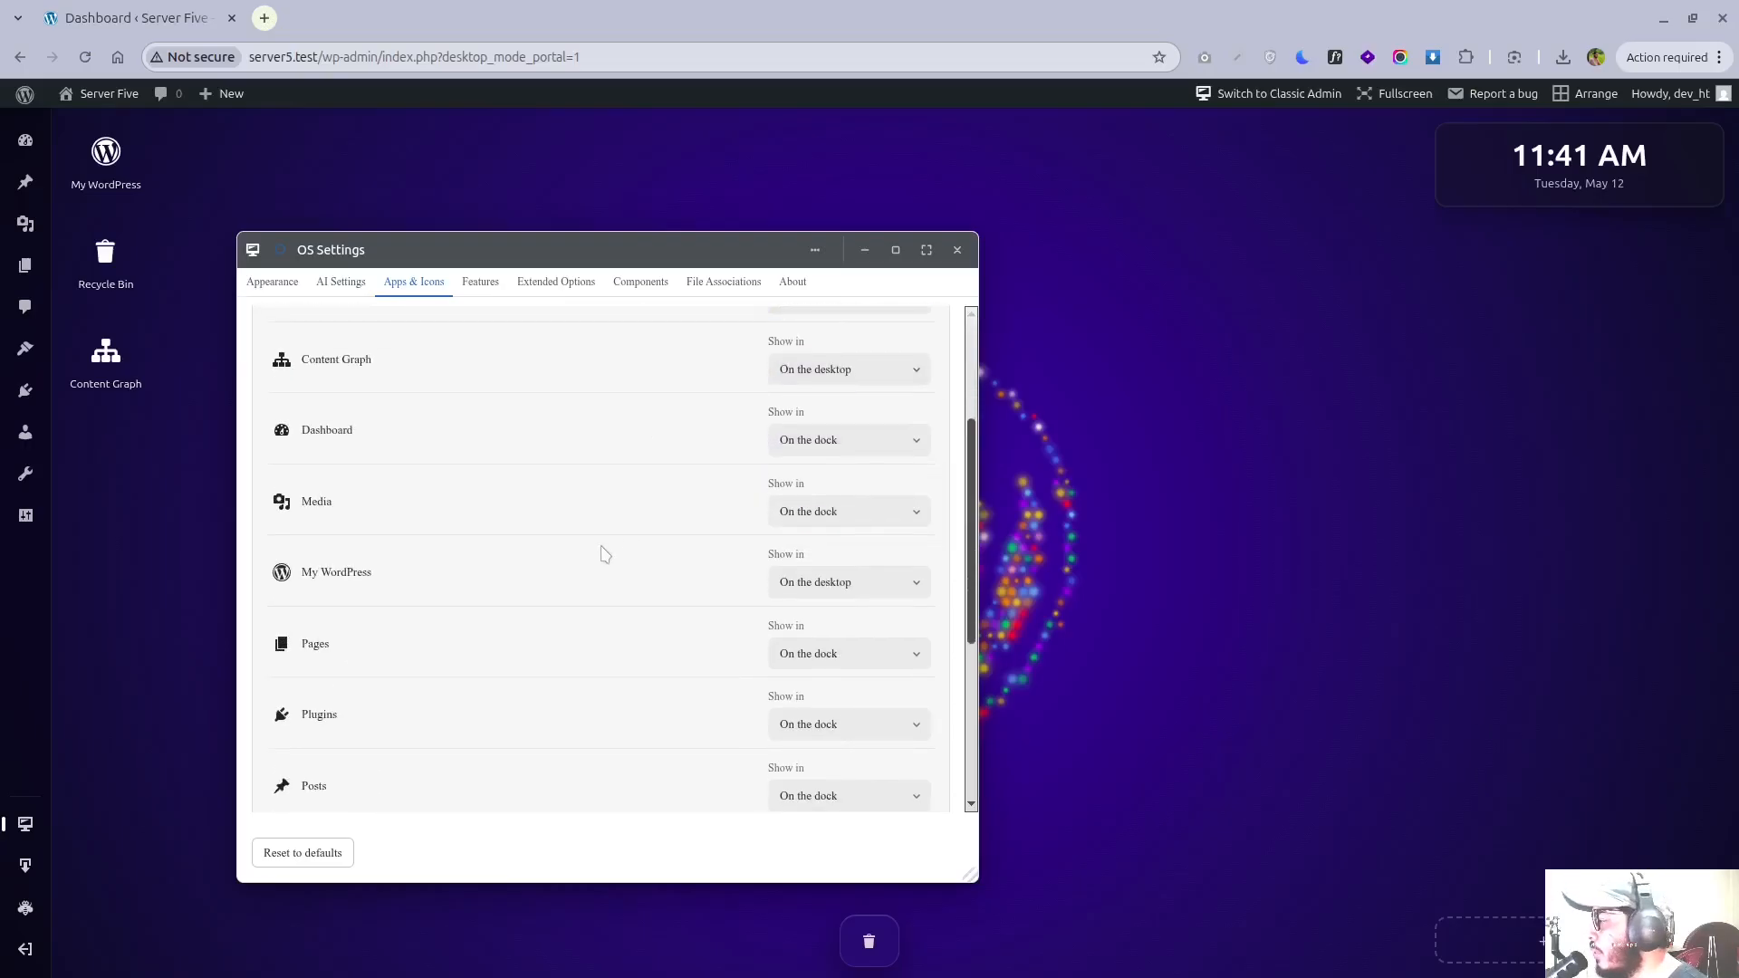
pyautogui.scroll(-3, 603, 562)
pyautogui.scroll(5, 610, 586)
# - Look through the Features, Extended Options, Components and File Associations settings, and examine the Avatar entry in the component library
pyautogui.click(480, 282)
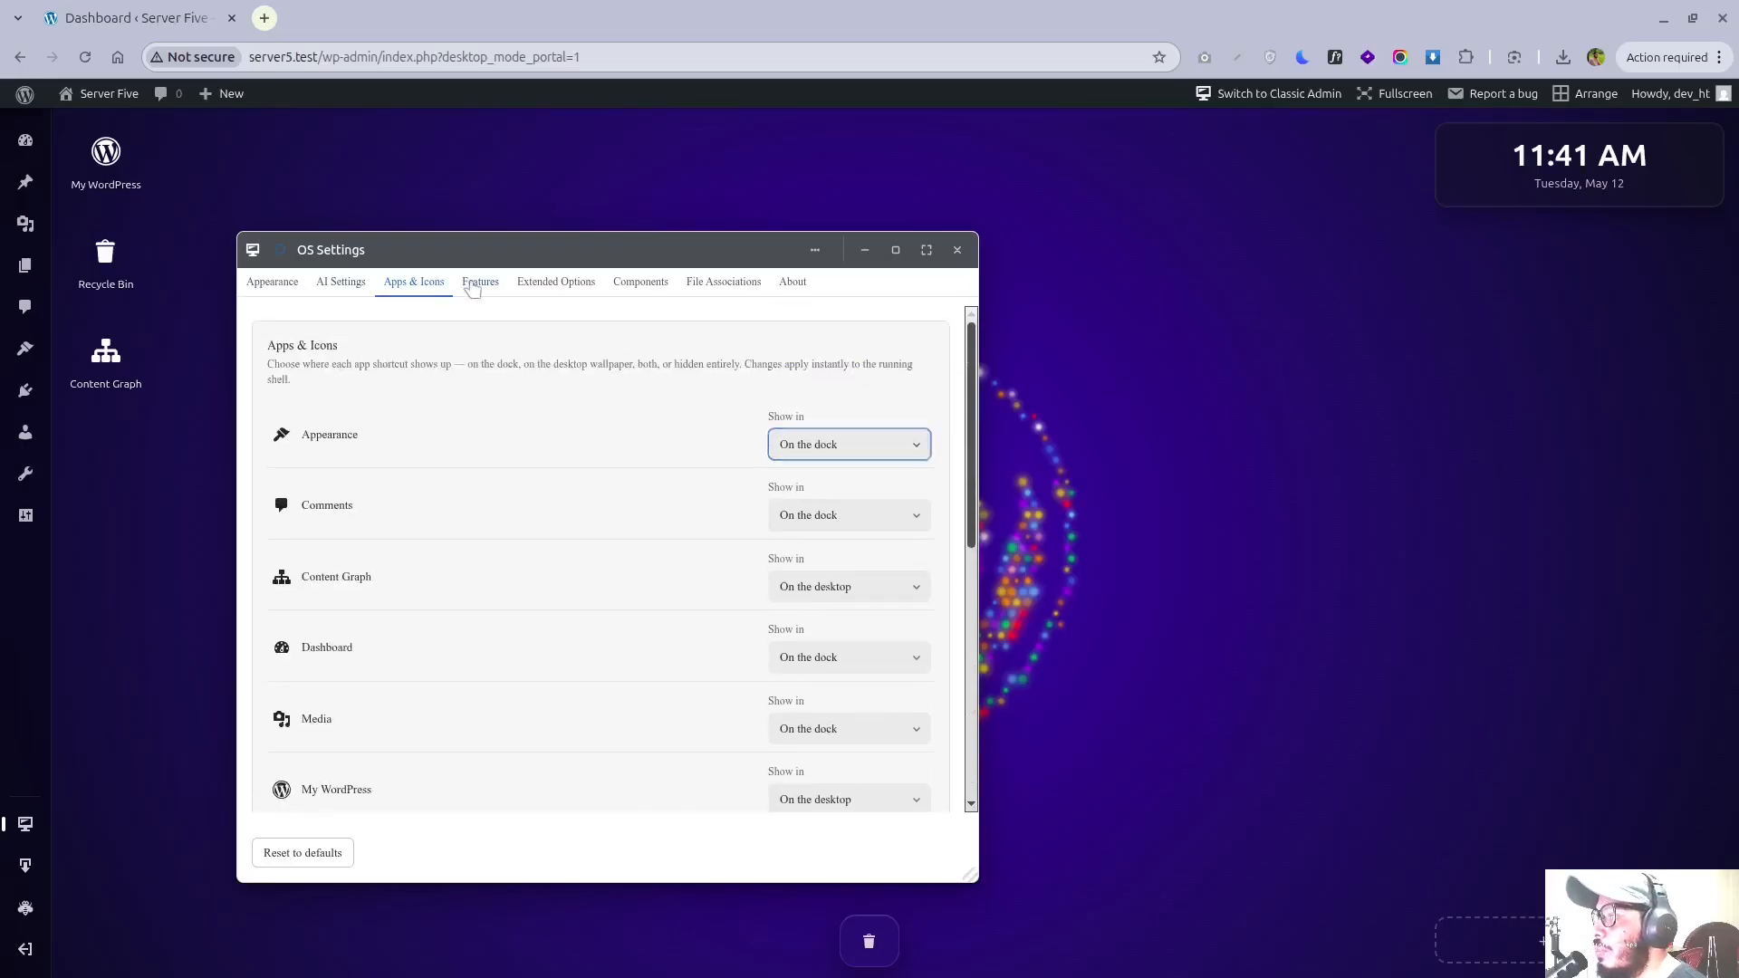
pyautogui.click(556, 281)
pyautogui.click(641, 282)
pyautogui.click(723, 282)
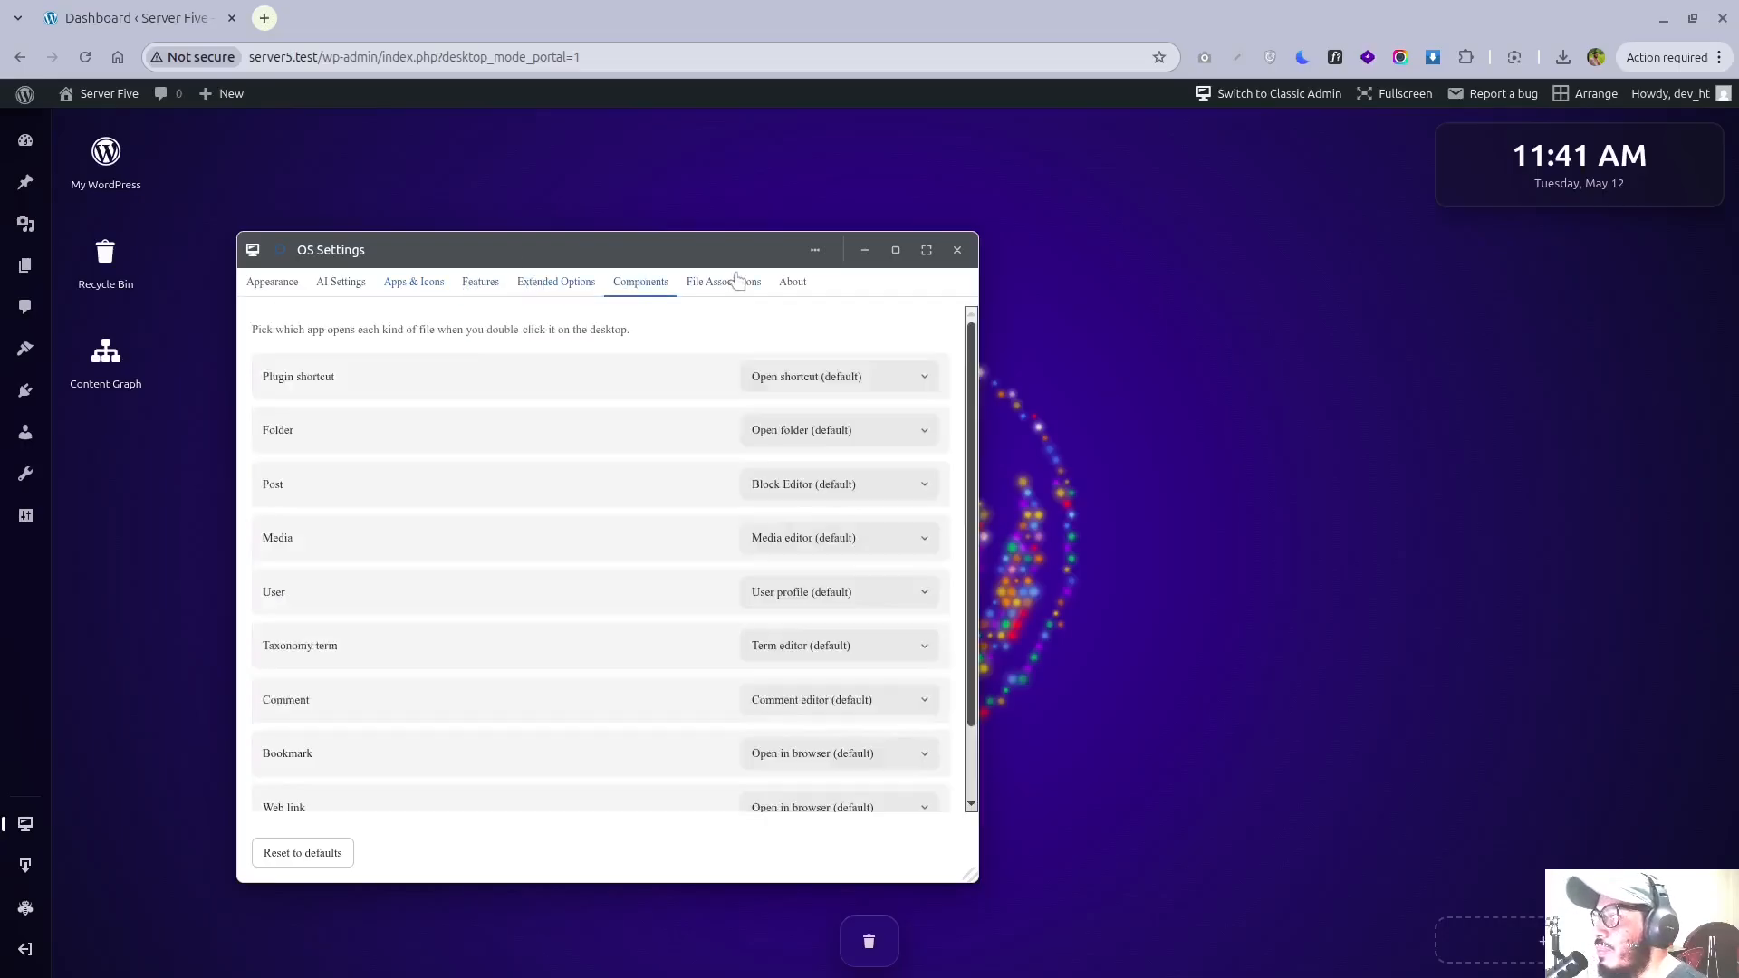
pyautogui.click(632, 288)
pyautogui.scroll(-5, 471, 575)
pyautogui.scroll(-4, 344, 616)
pyautogui.scroll(5, 344, 618)
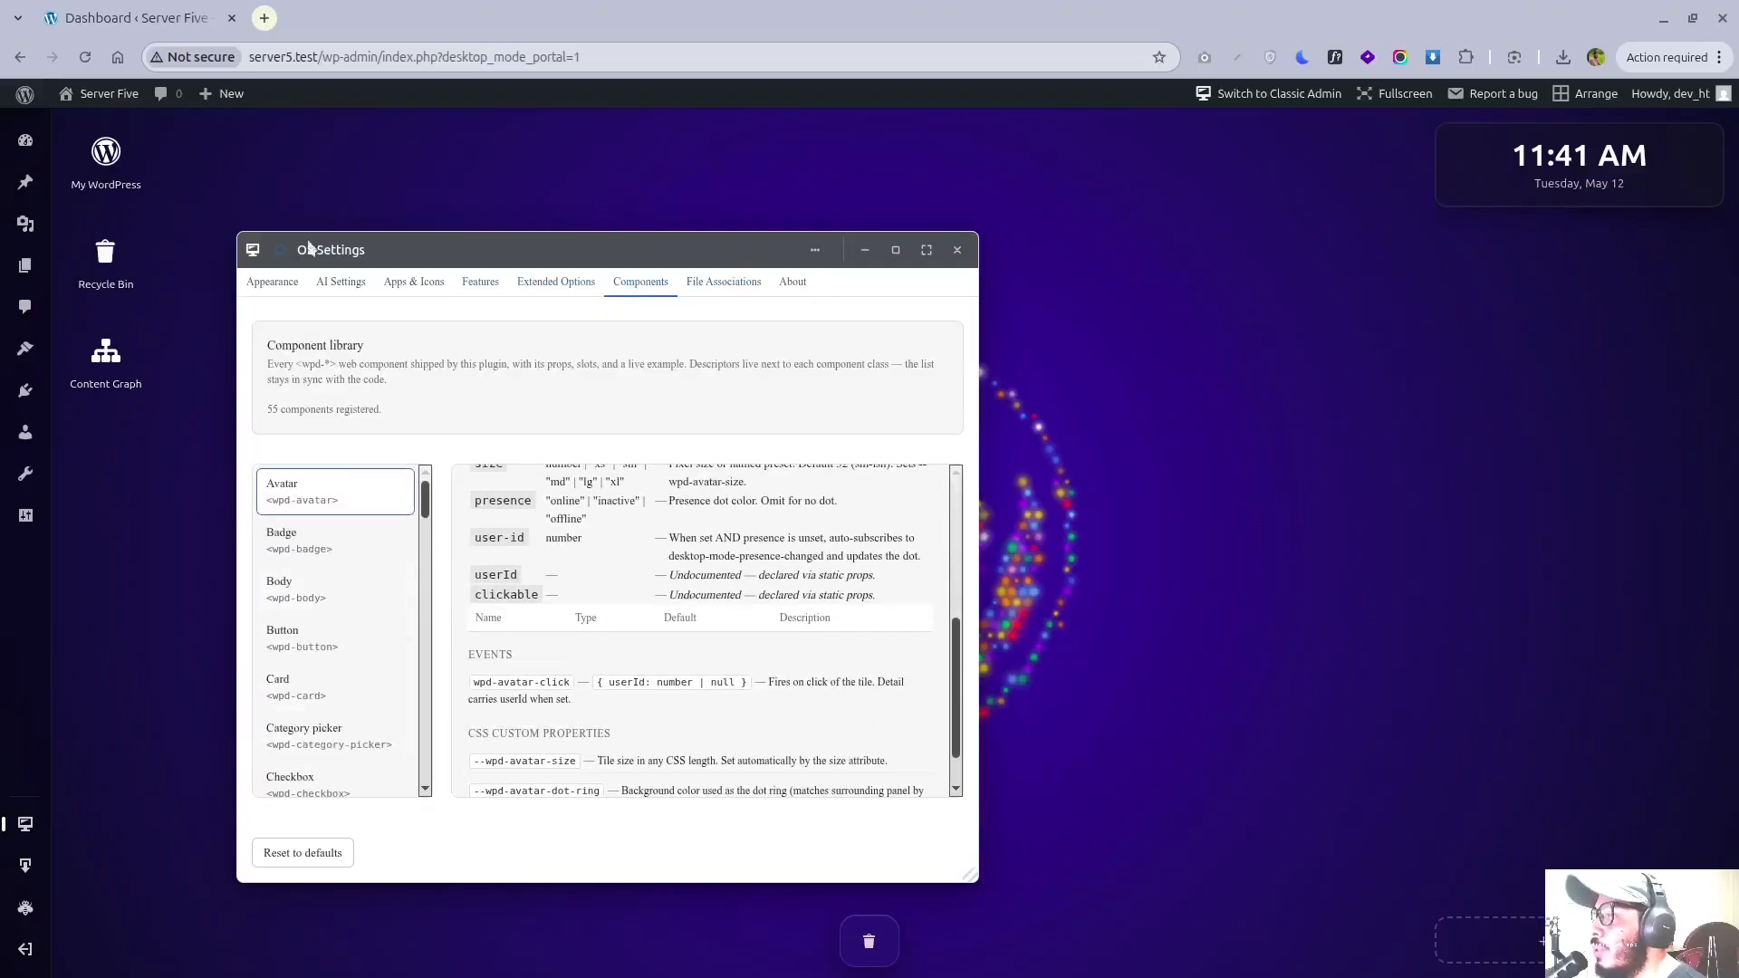
# - Review the Appearance options in OS Settings once more and close the window
pyautogui.click(289, 284)
pyautogui.scroll(-5, 742, 634)
pyautogui.scroll(5, 784, 634)
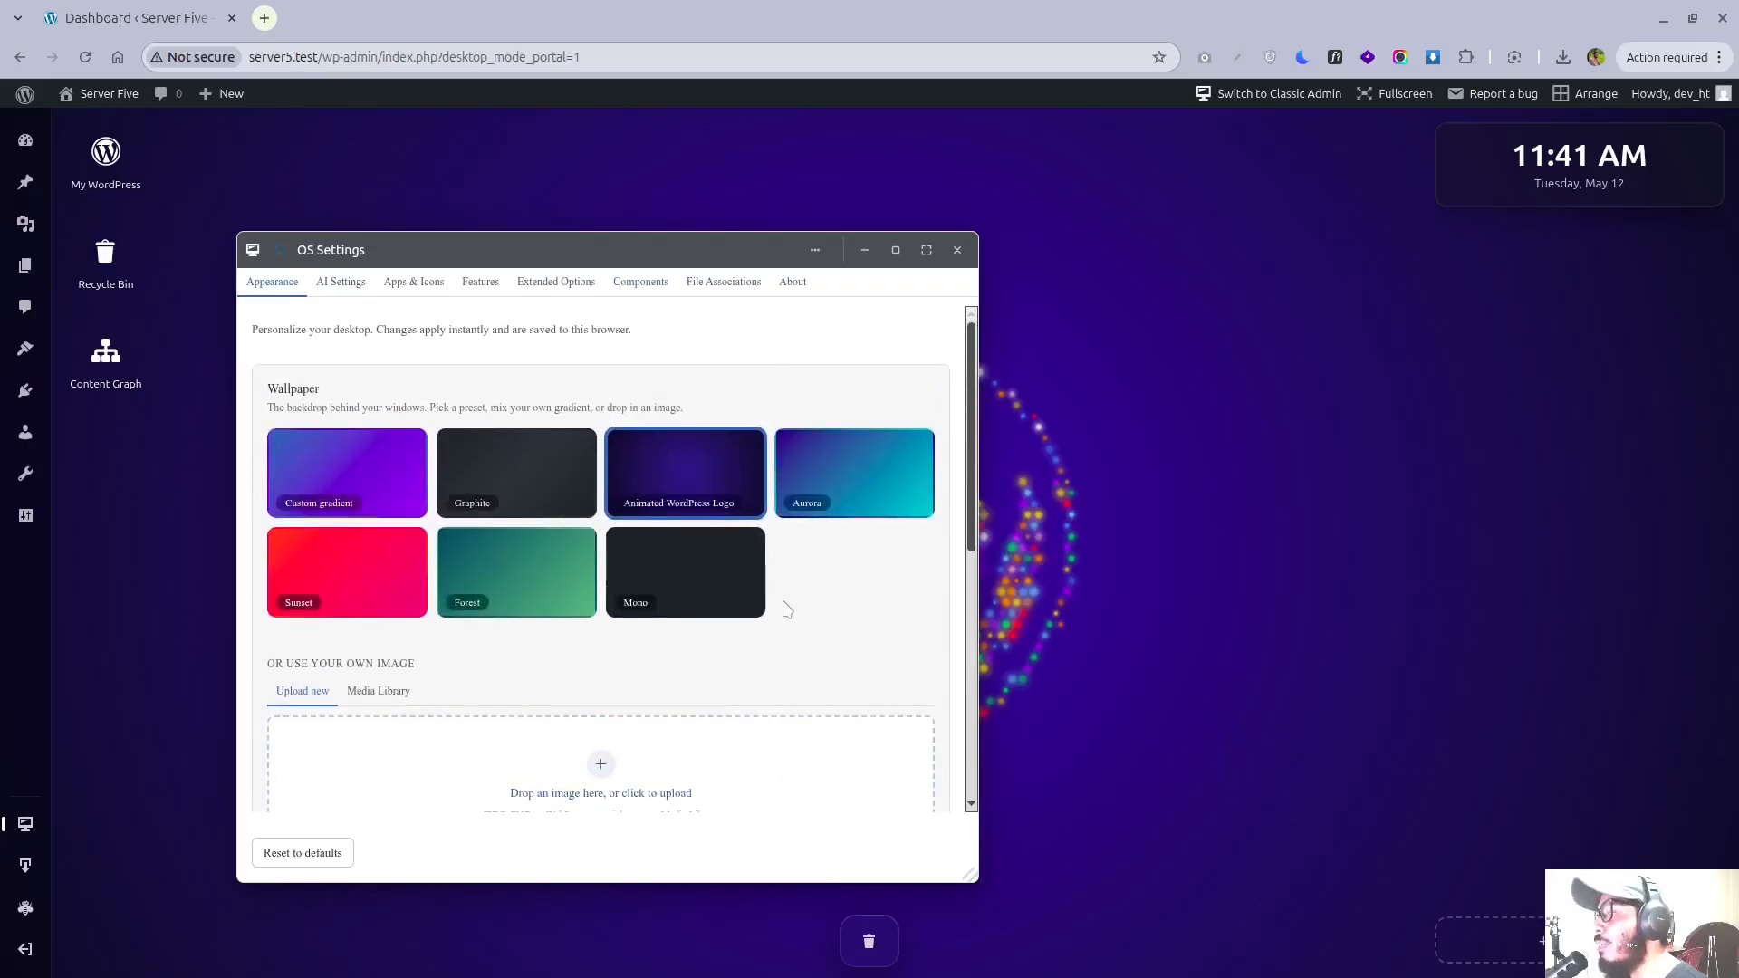
pyautogui.click(959, 251)
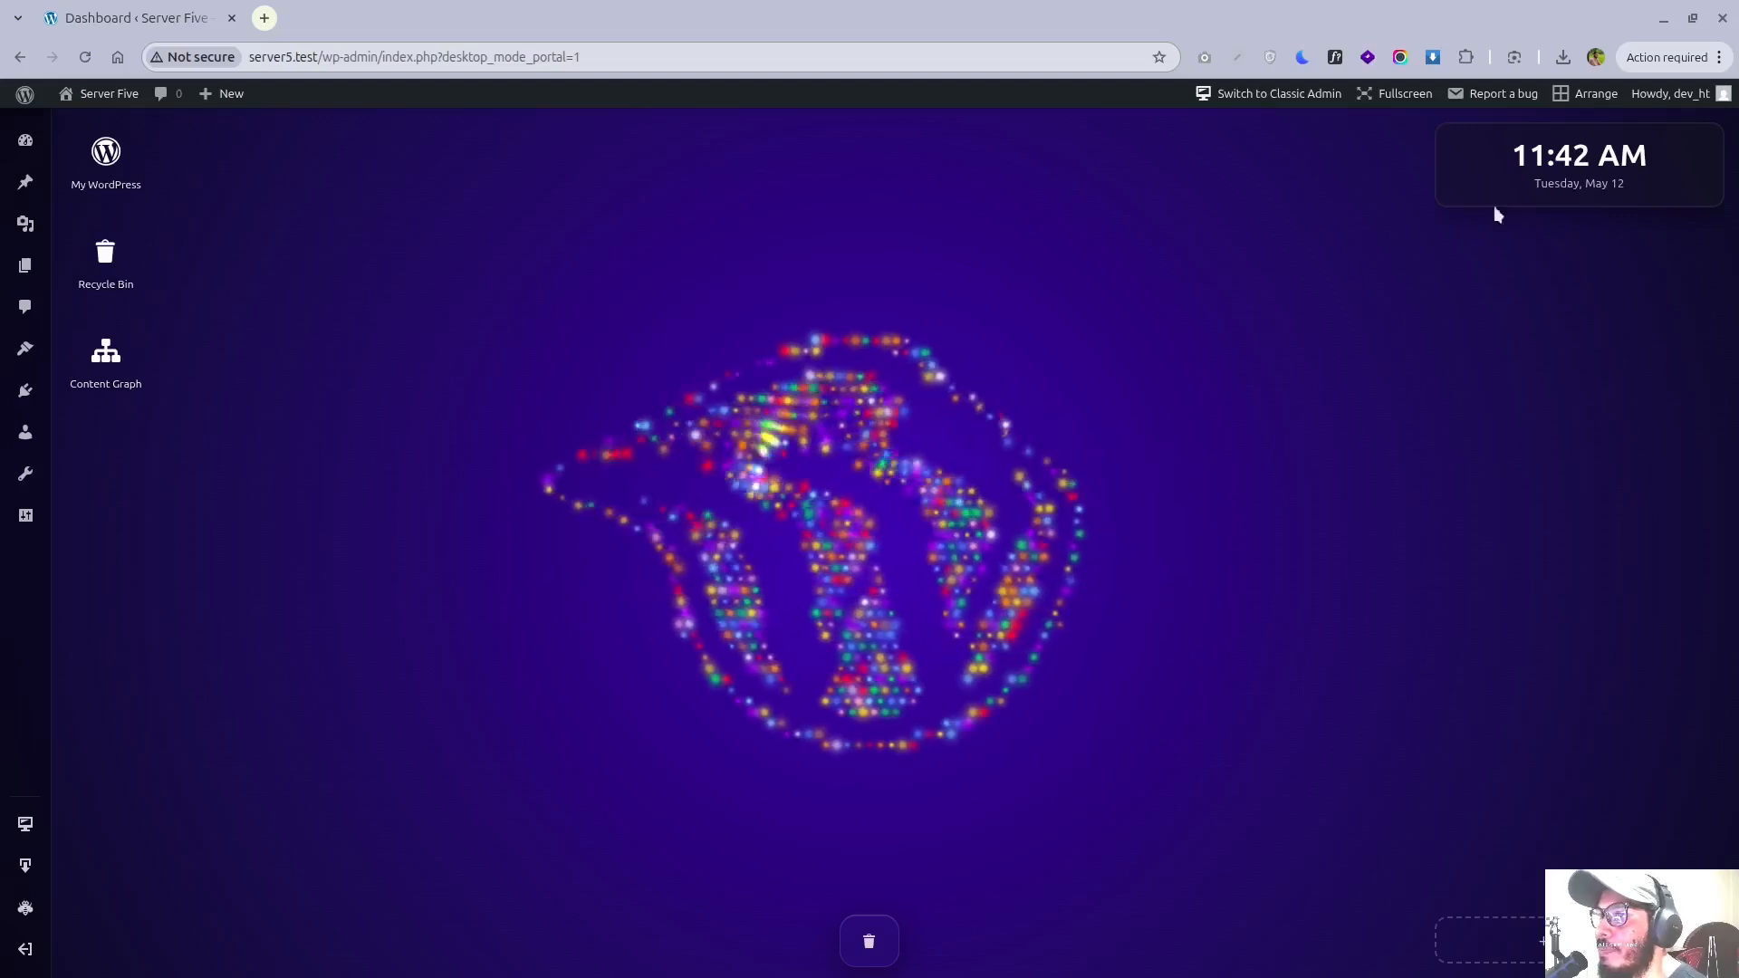
# - Open the general site Settings window and move it higher on the desktop
pyautogui.click(26, 516)
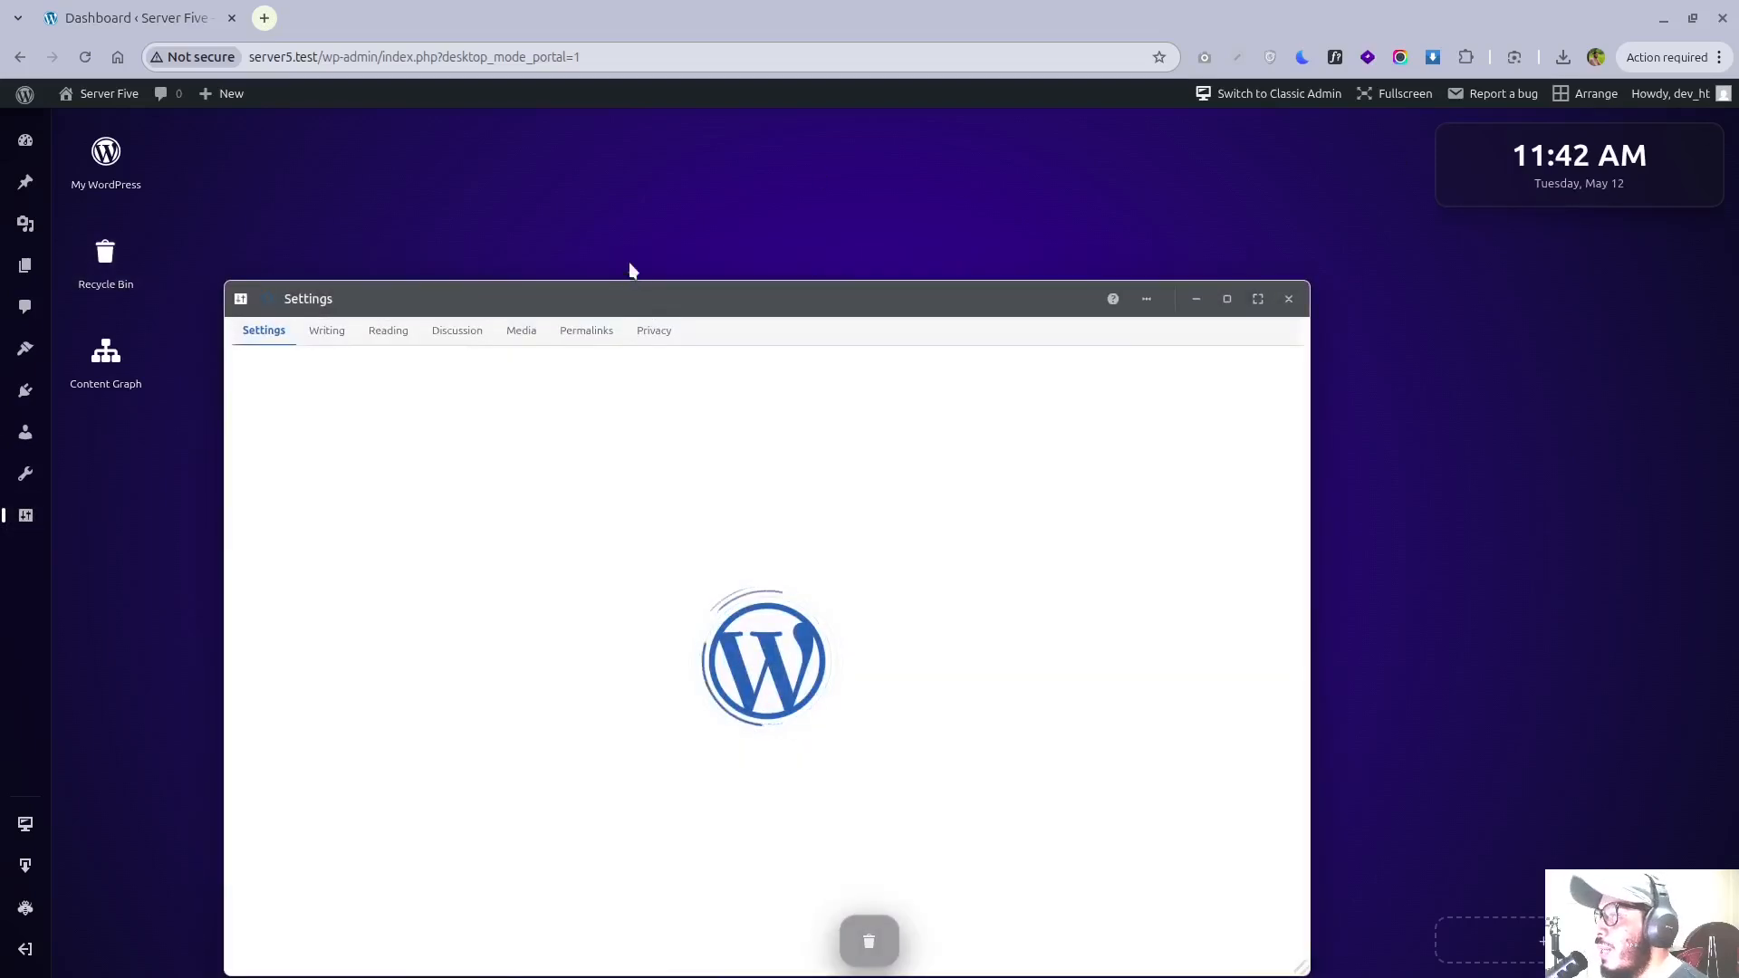
pyautogui.moveTo(681, 249); pyautogui.dragTo(720, 214)
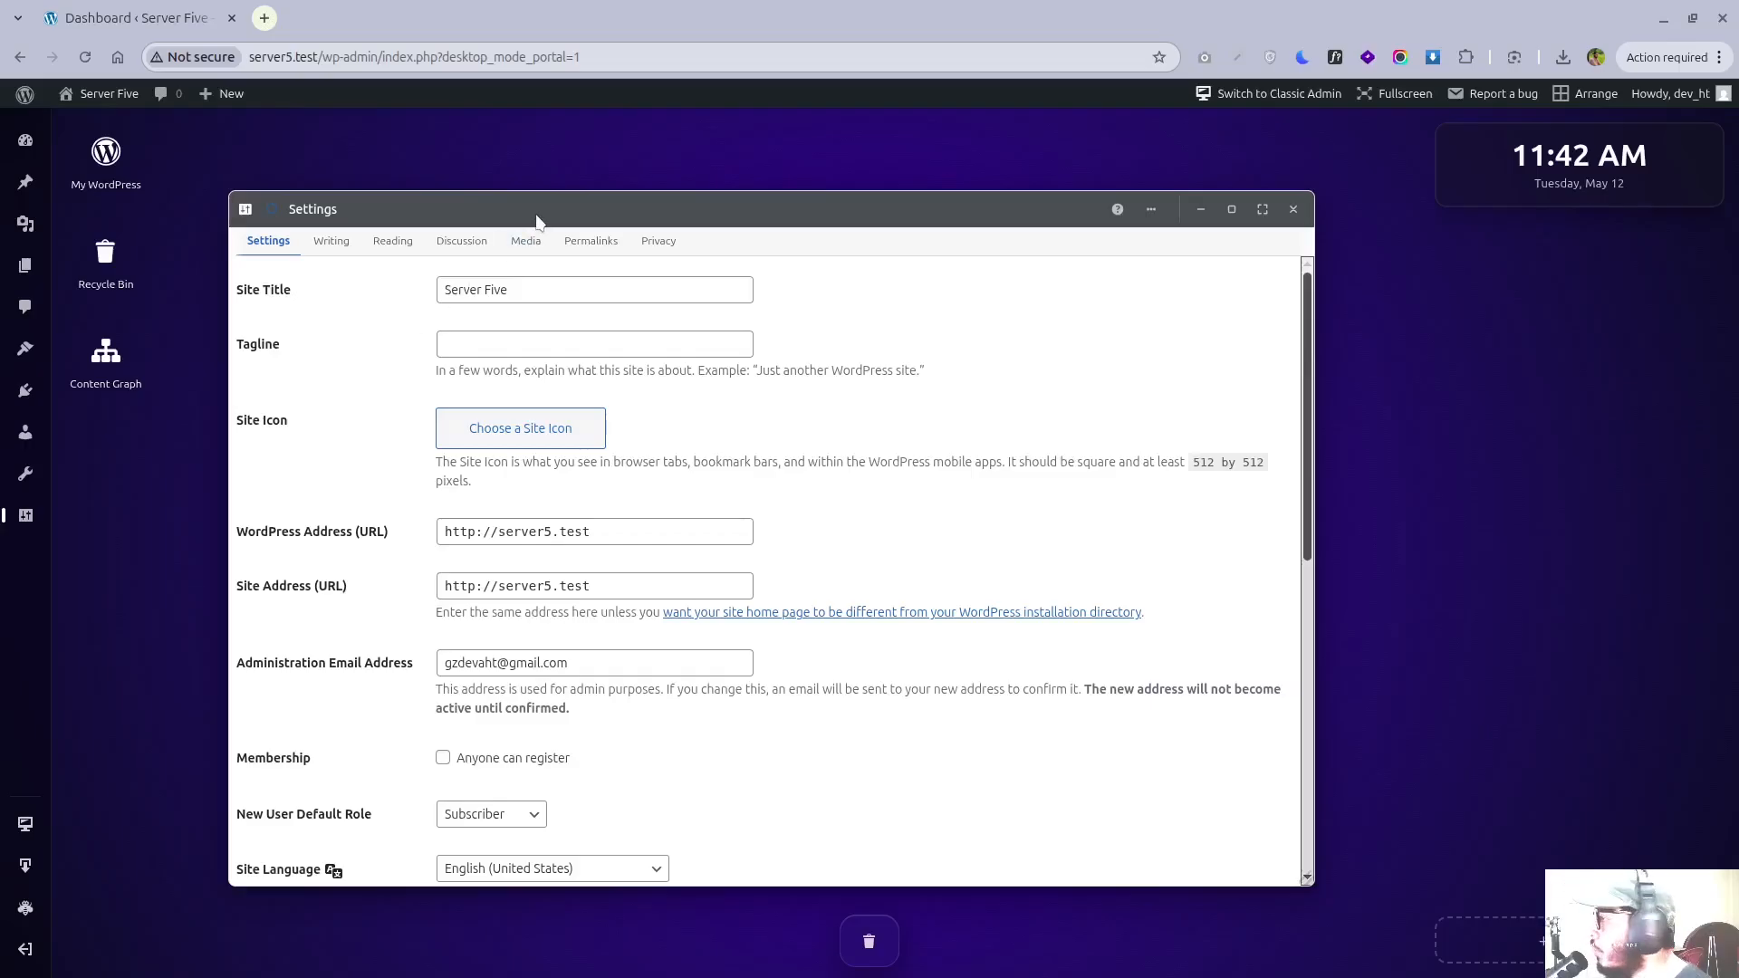
pyautogui.moveTo(1011, 200)
pyautogui.mouseDown()
pyautogui.moveTo(987, 182)
pyautogui.moveTo(997, 171)
pyautogui.mouseUp()
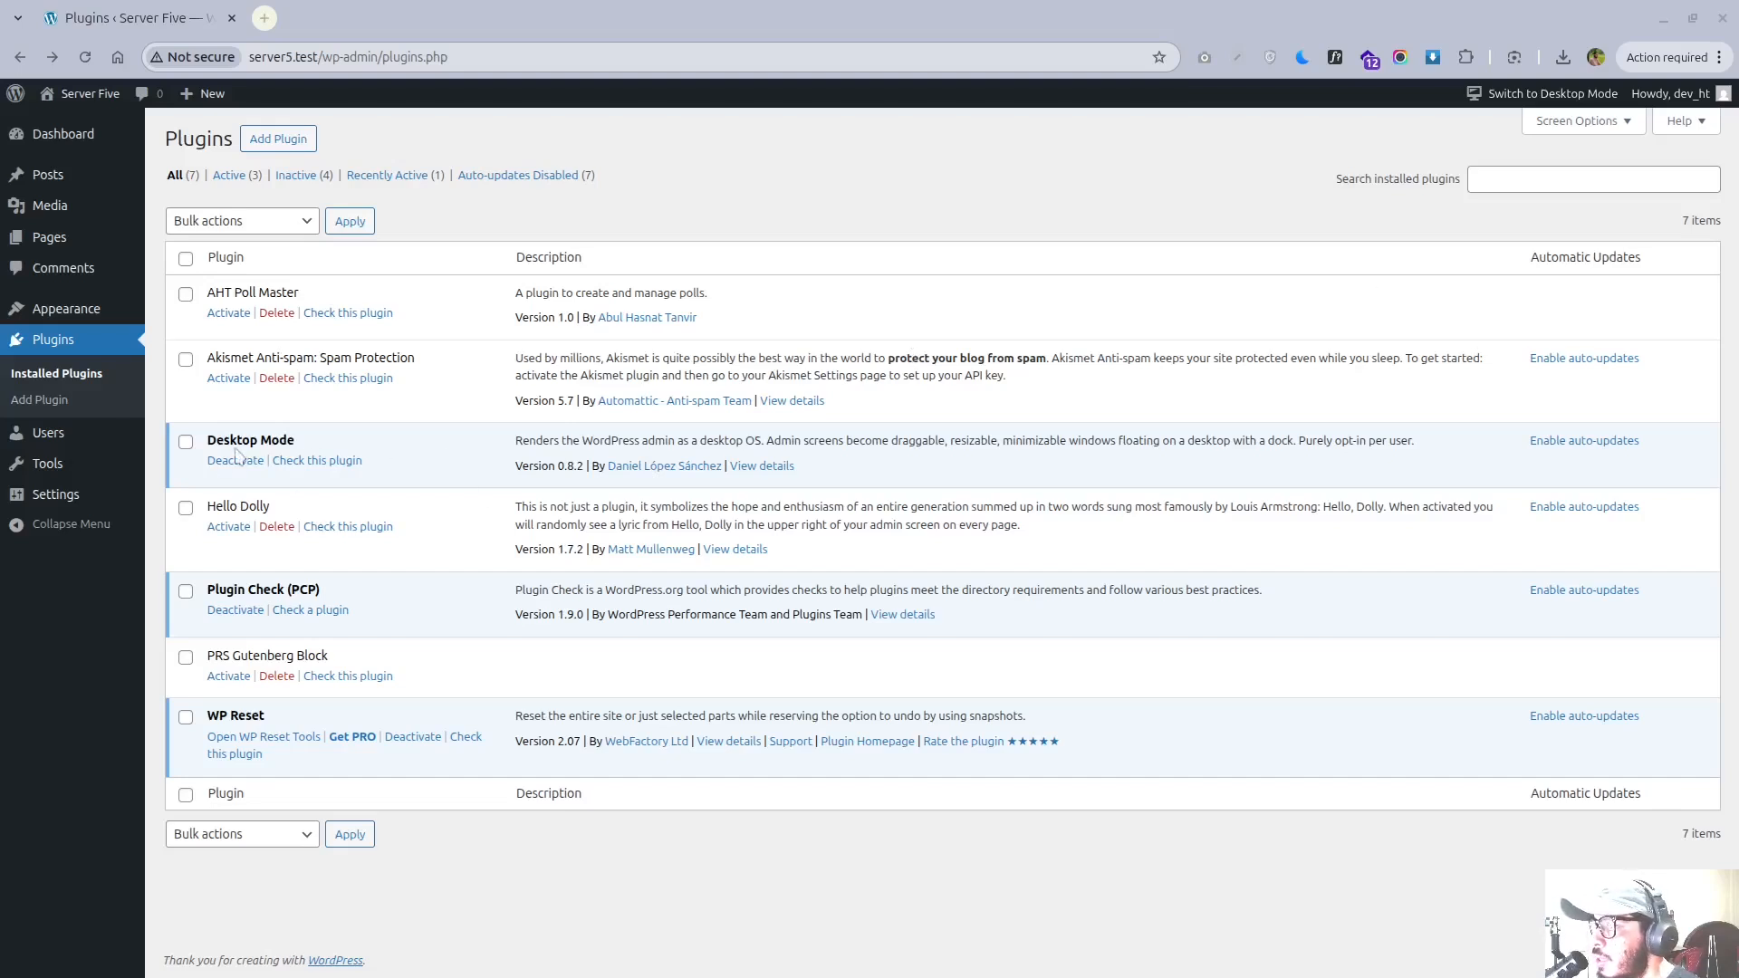
# - Open the details of the Desktop Mode plugin from the installed plugins list in the classic admin
pyautogui.click(739, 466)
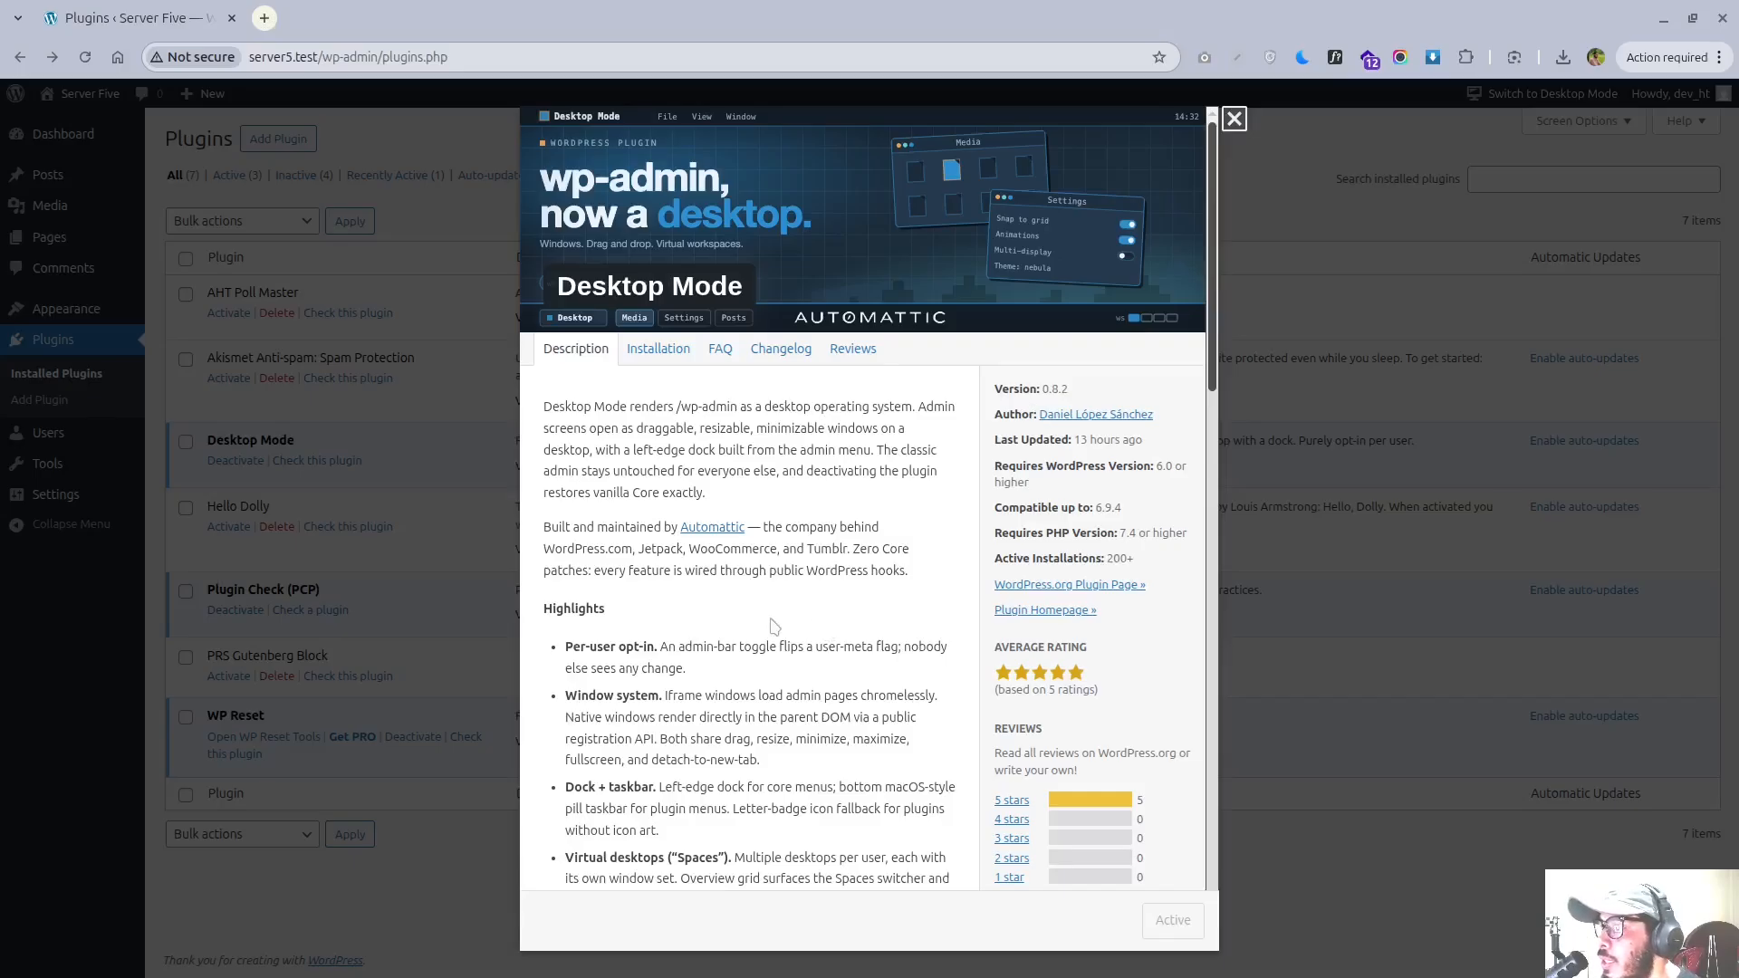
# - Read the Highlights in the plugin description, marking the Window system, Dock + taskbar and Virtual desktops ("Spaces") headings
pyautogui.scroll(-3, 774, 626)
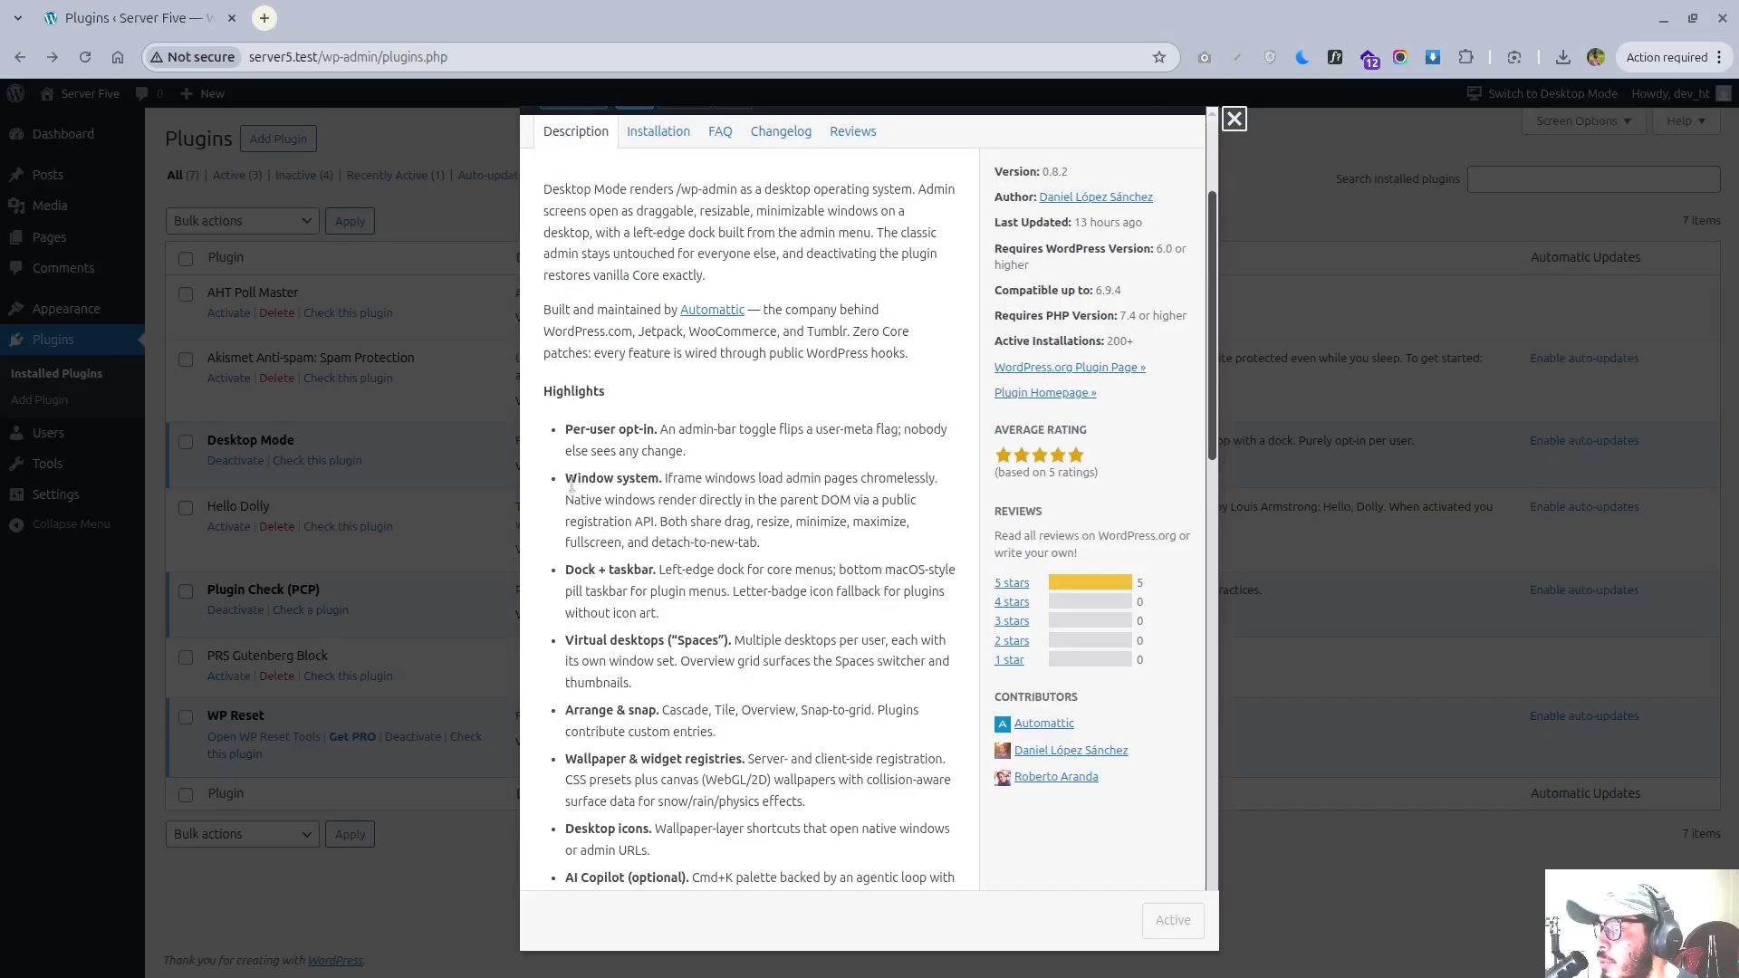
pyautogui.moveTo(563, 480); pyautogui.dragTo(660, 480)
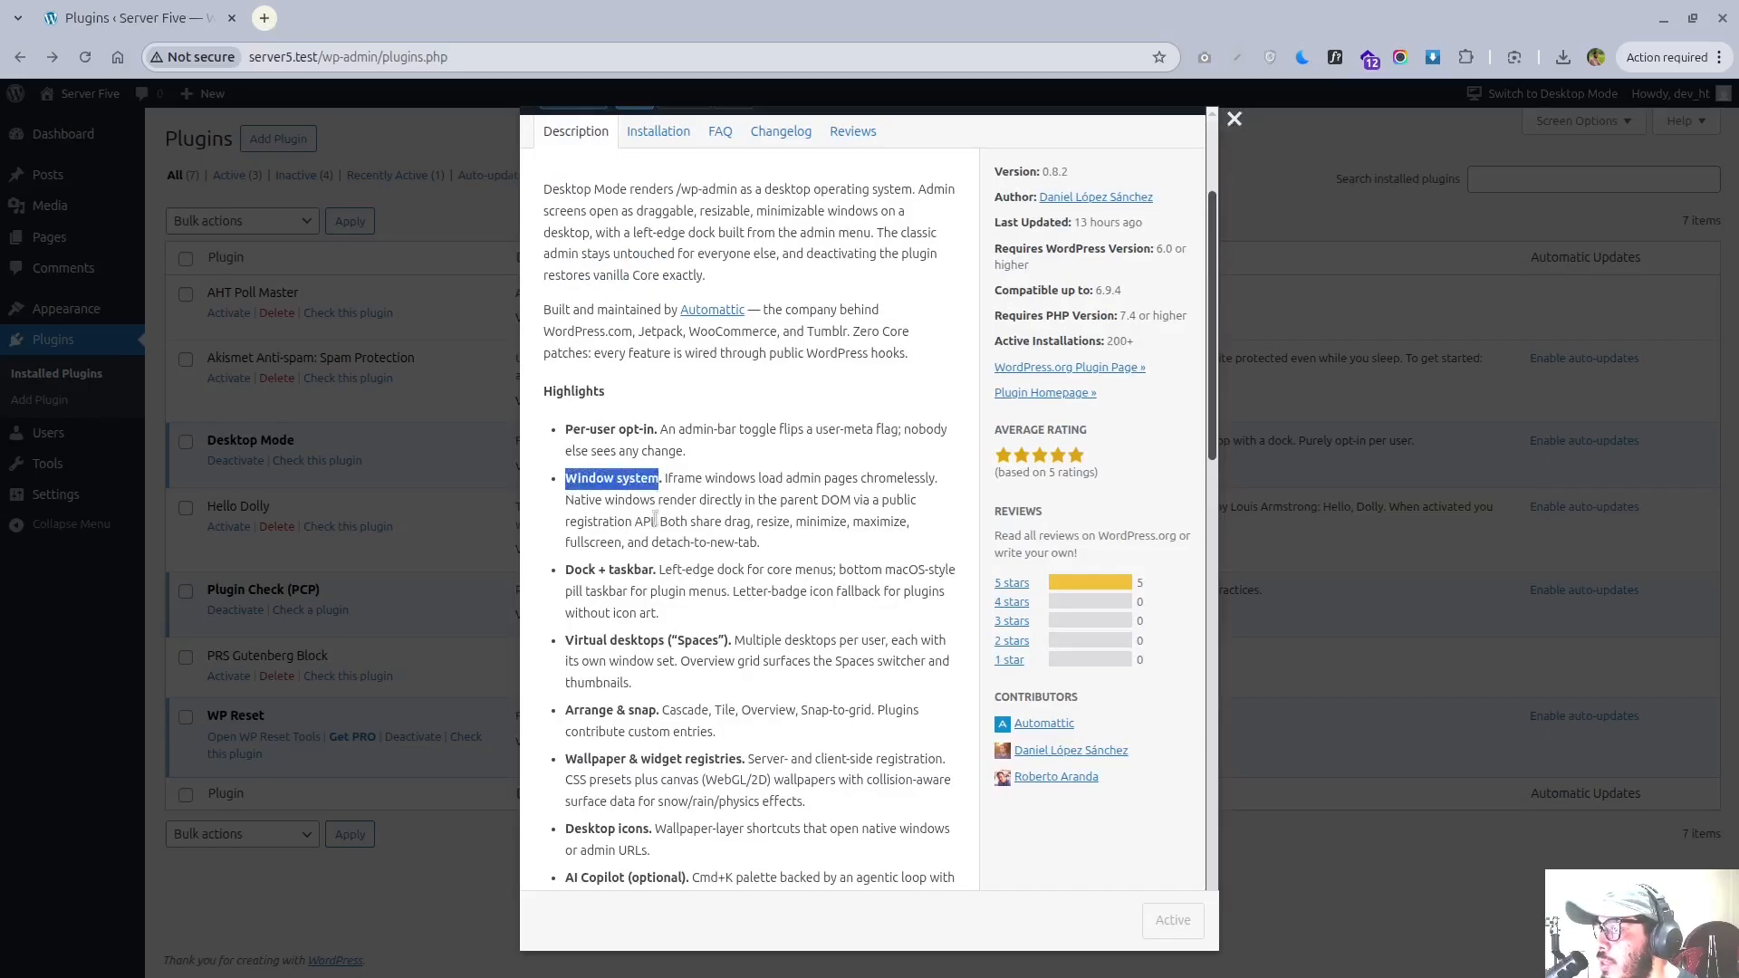
pyautogui.click(608, 571)
pyautogui.moveTo(608, 571); pyautogui.dragTo(657, 572)
pyautogui.scroll(-3, 627, 597)
pyautogui.click(568, 422)
pyautogui.moveTo(568, 422); pyautogui.dragTo(724, 423)
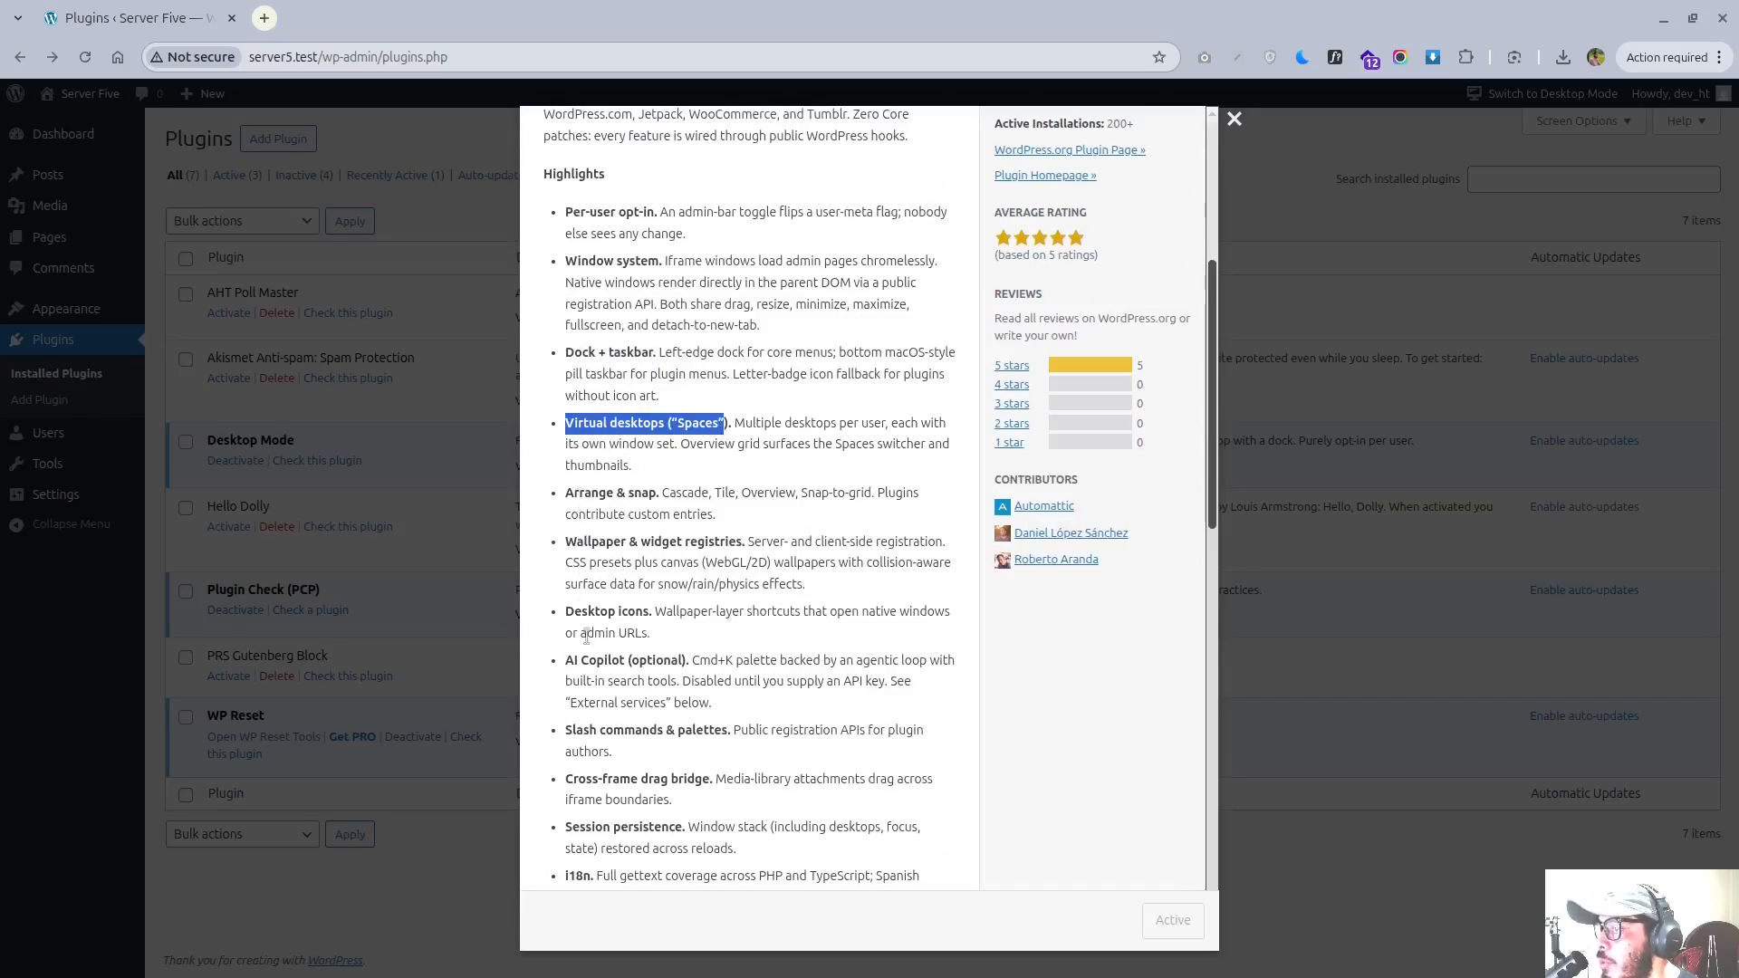
# - Skim the rest of the Desktop Mode description through the Credits, check the installation instructions, and close the plugin details
pyautogui.scroll(-1, 586, 655)
pyautogui.scroll(-9, 586, 654)
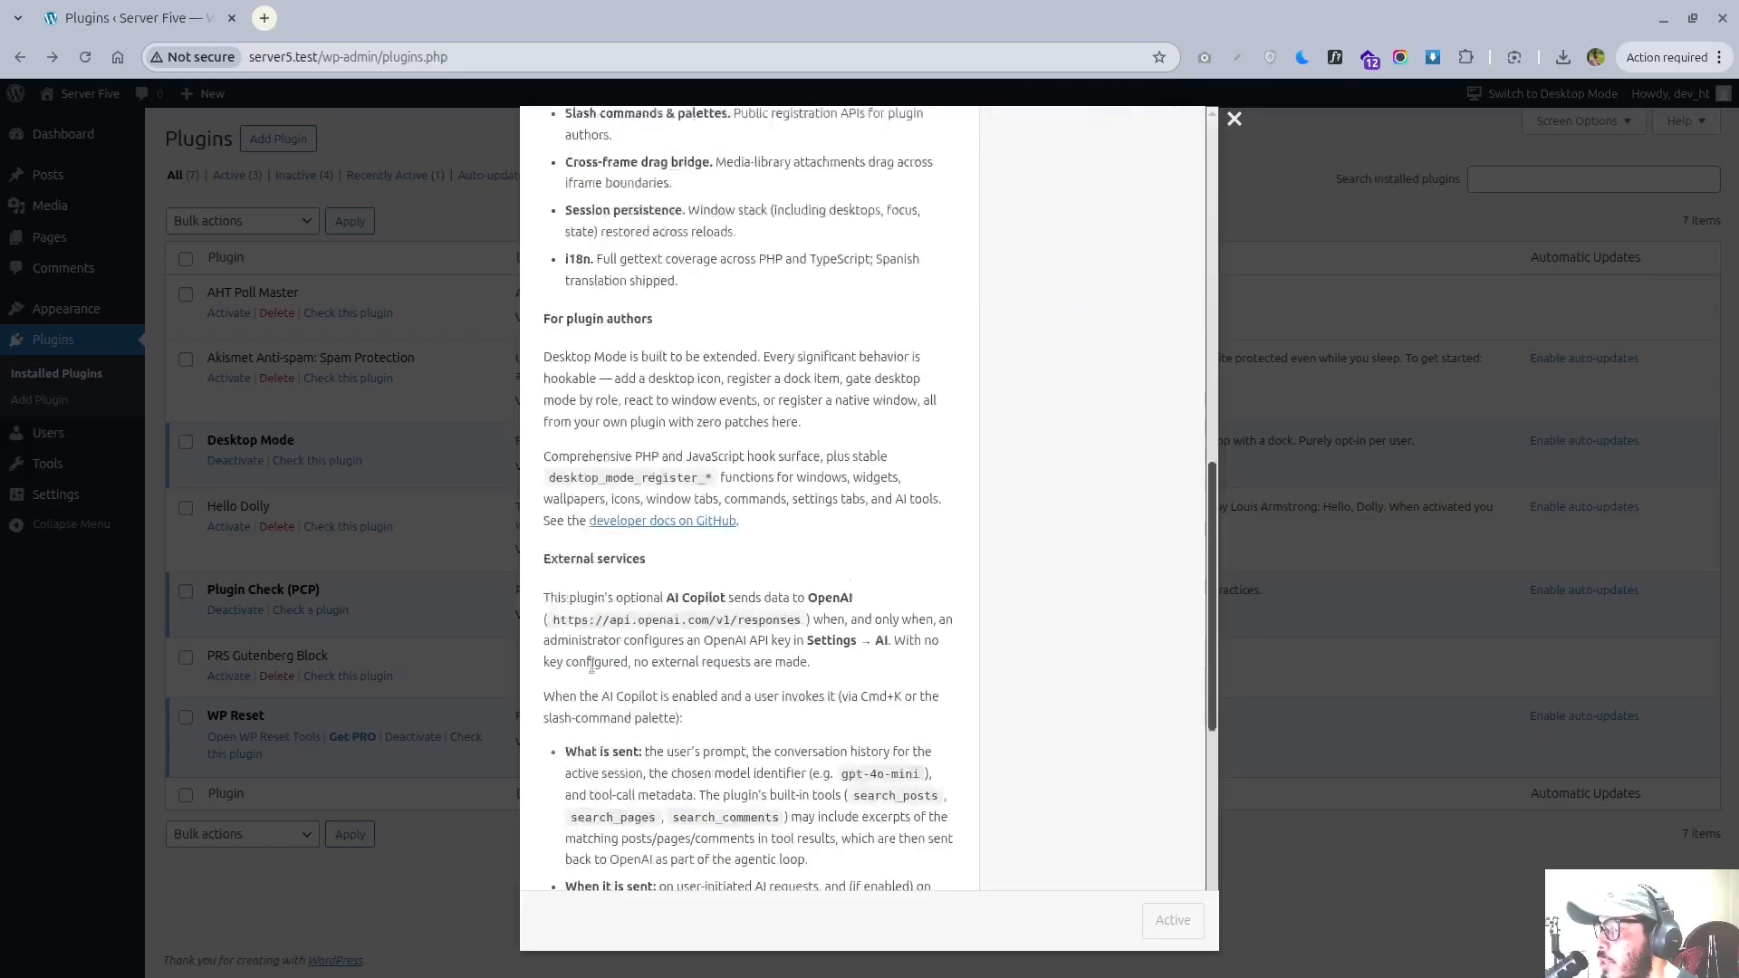
pyautogui.scroll(-3, 634, 645)
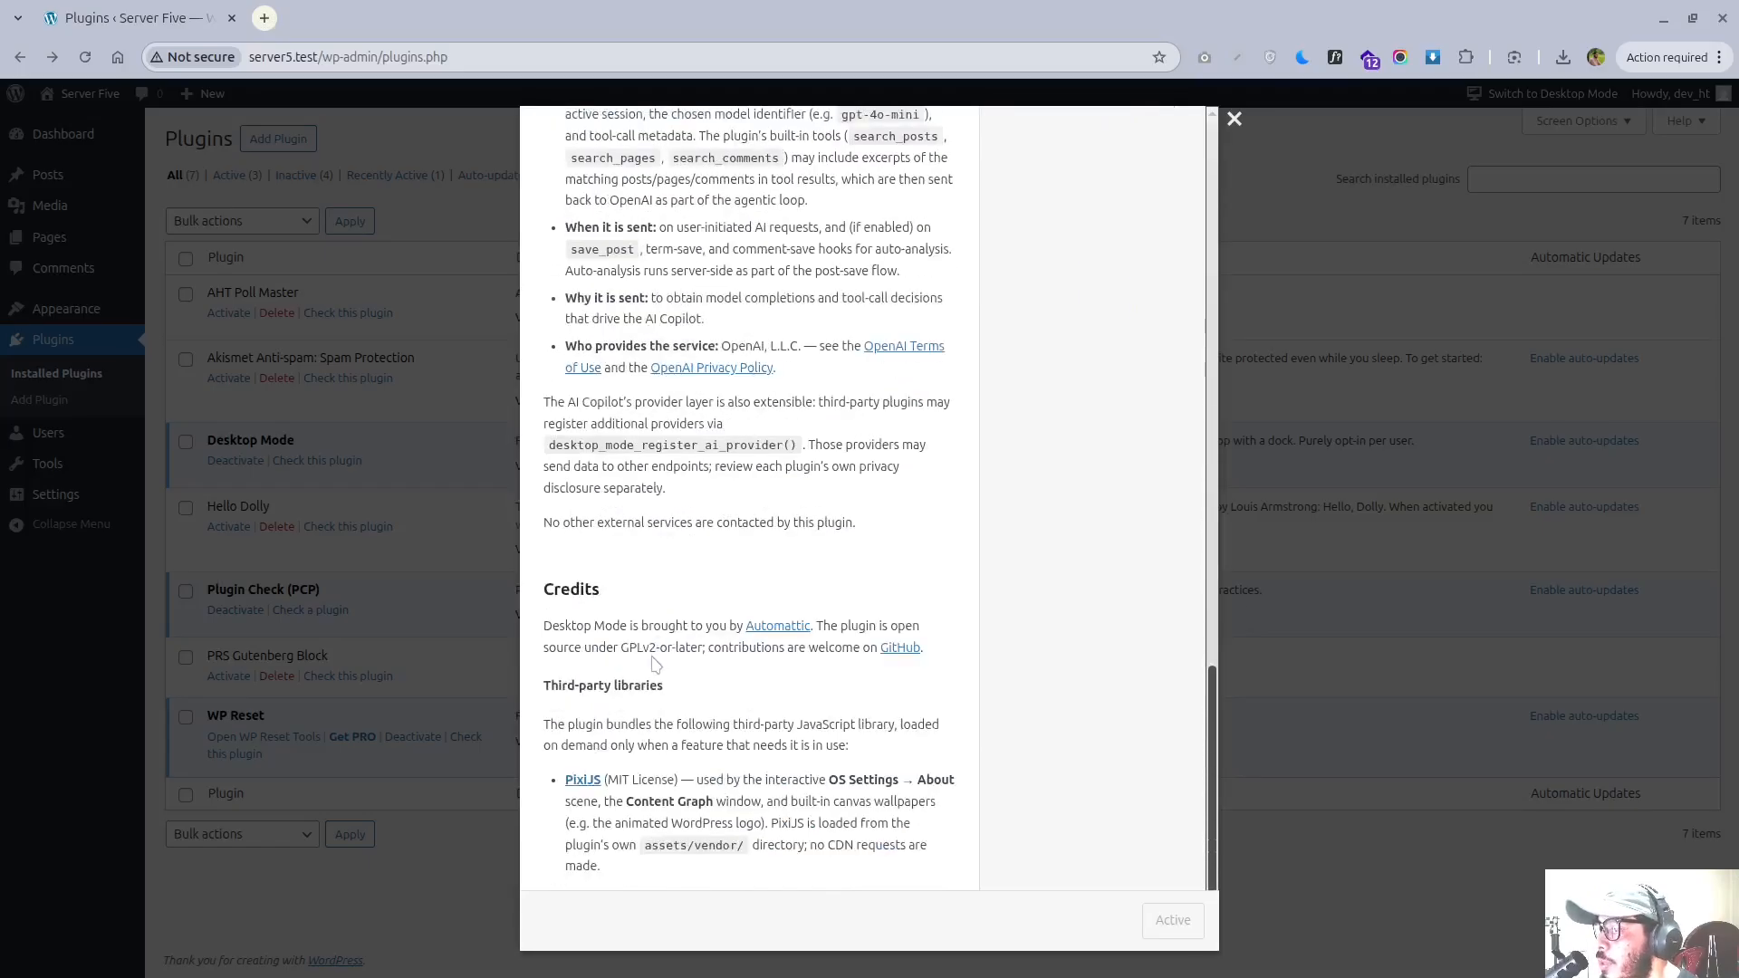
pyautogui.scroll(7, 653, 656)
pyautogui.scroll(10, 654, 666)
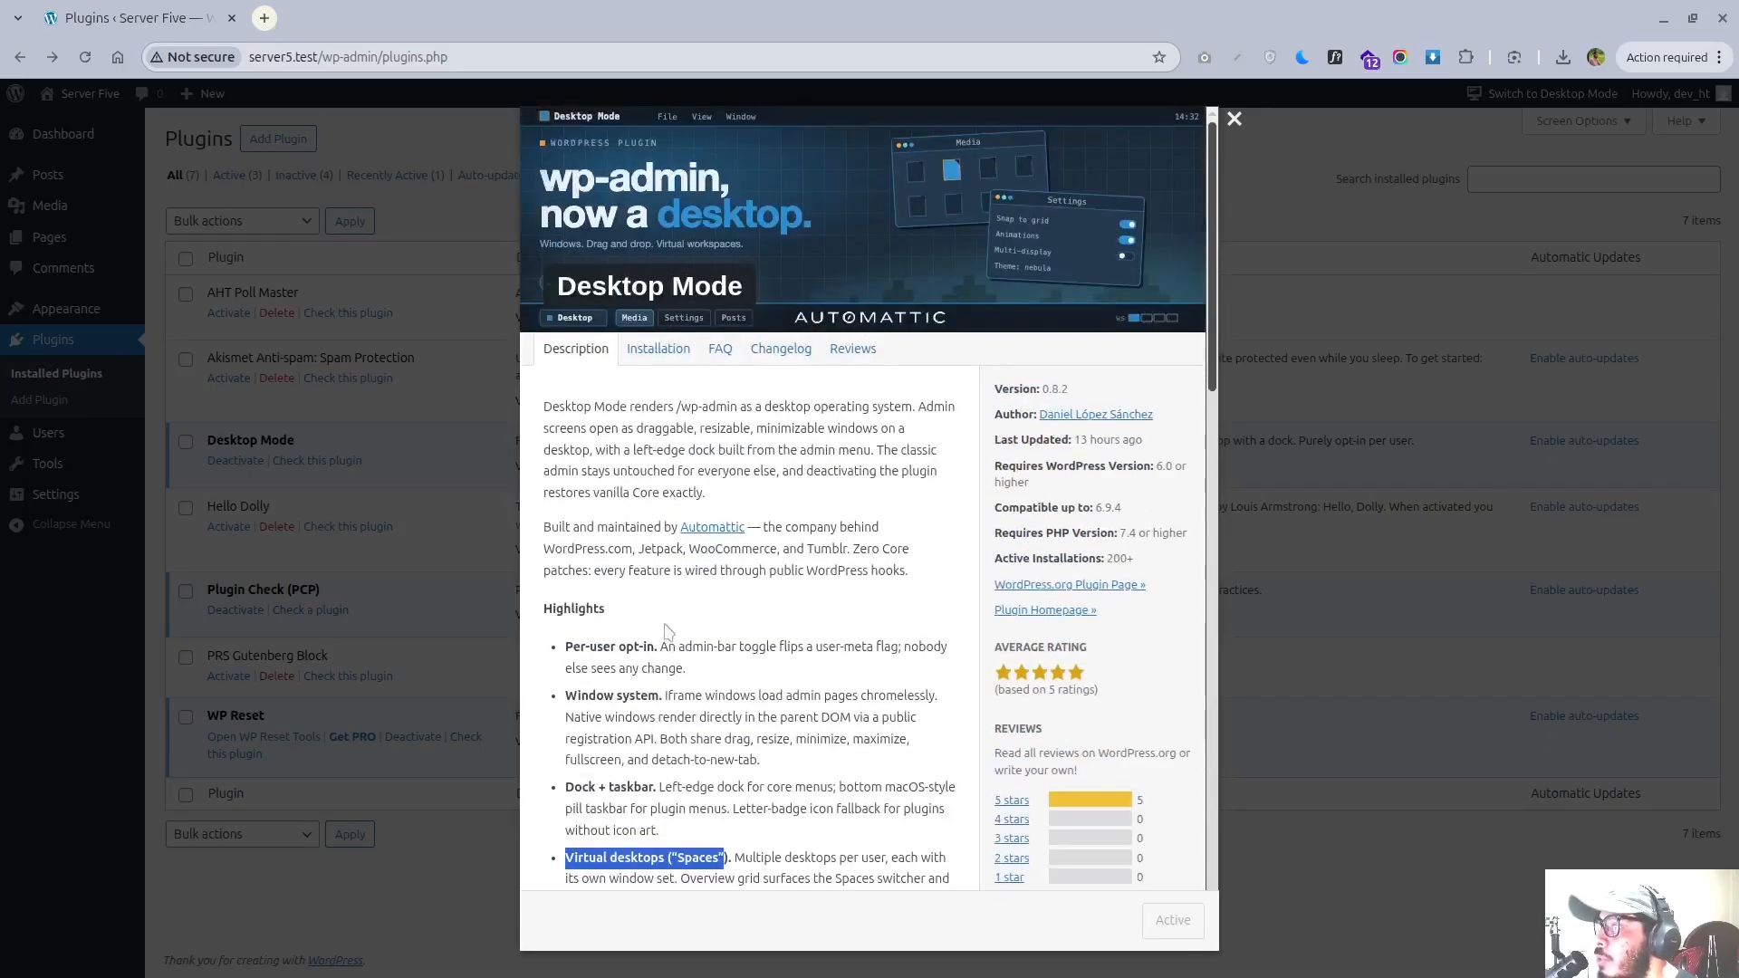
pyautogui.click(654, 356)
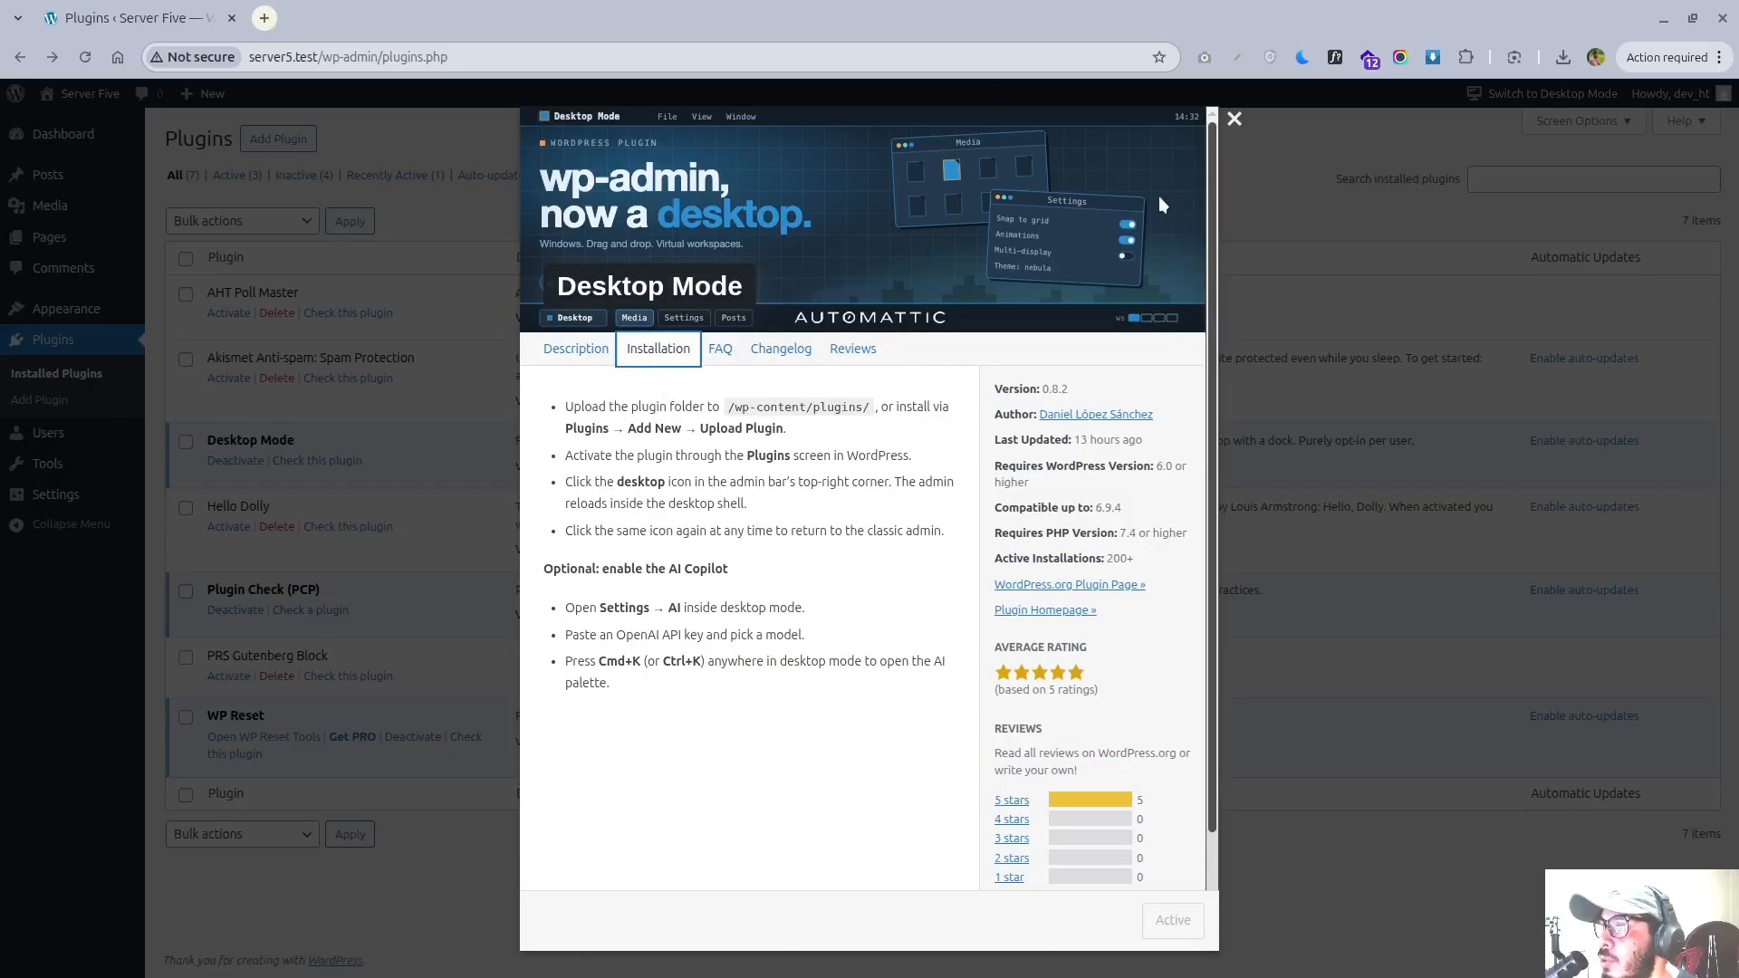
pyautogui.click(1234, 121)
# - Open the Desktop Mode author's GitHub profile from the installed plugins list and look over the page
pyautogui.click(661, 470)
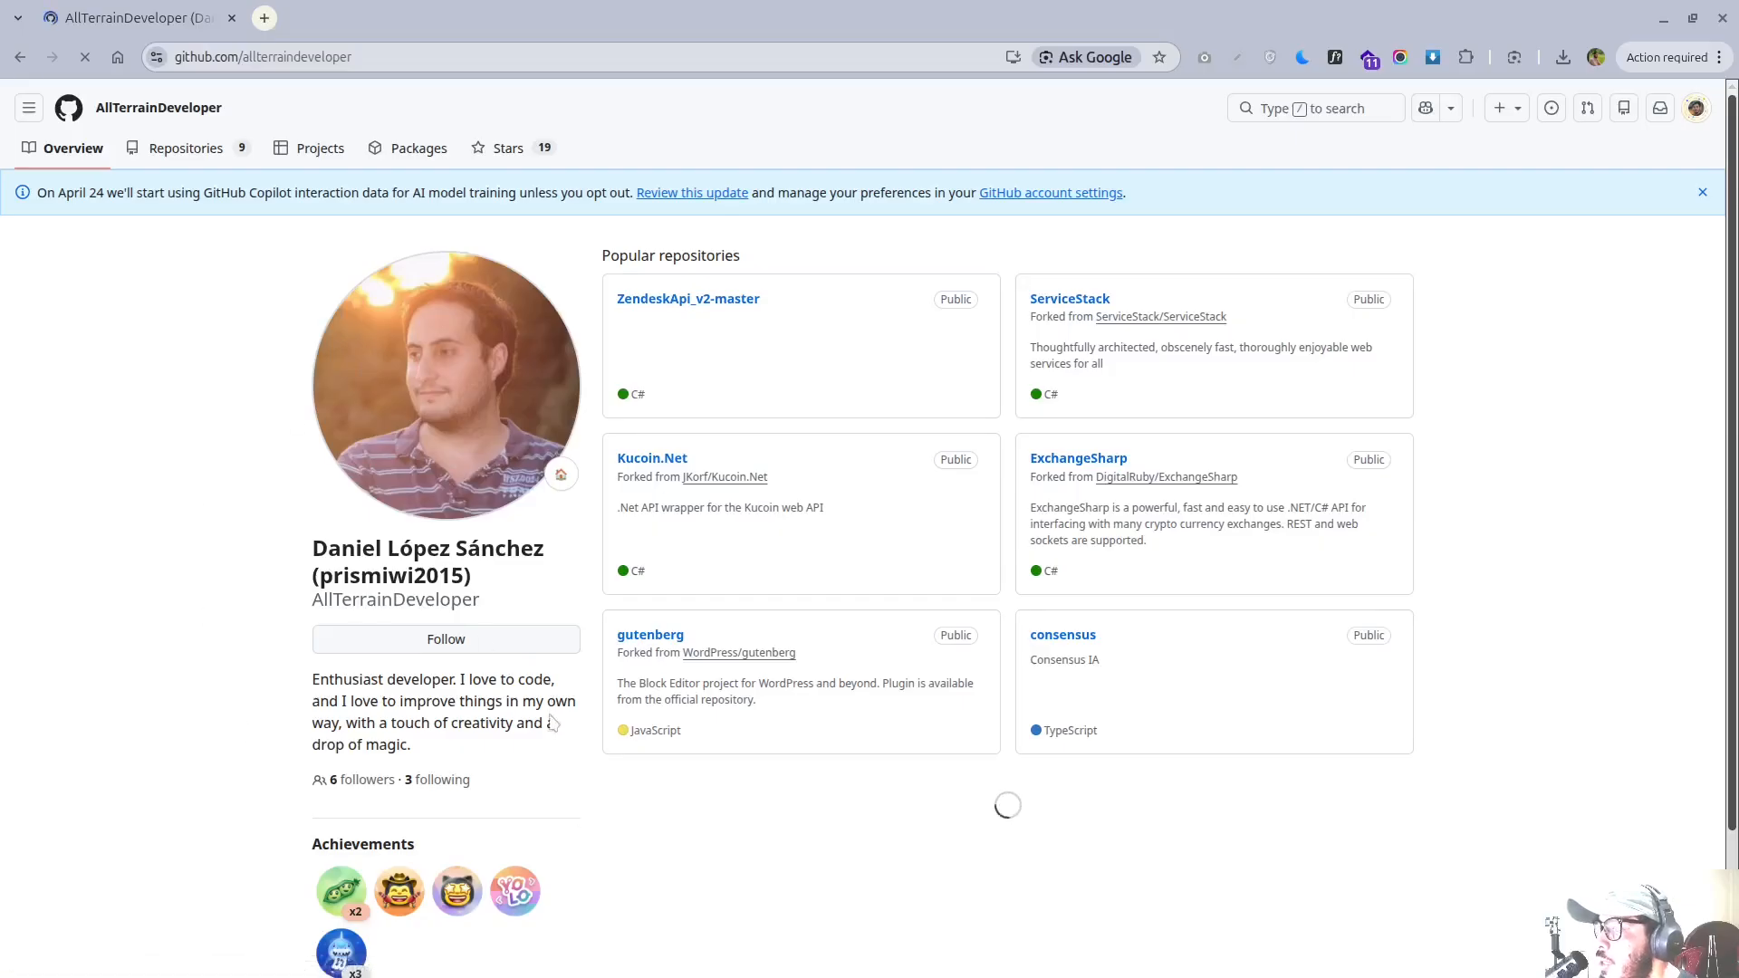
pyautogui.scroll(-3, 550, 722)
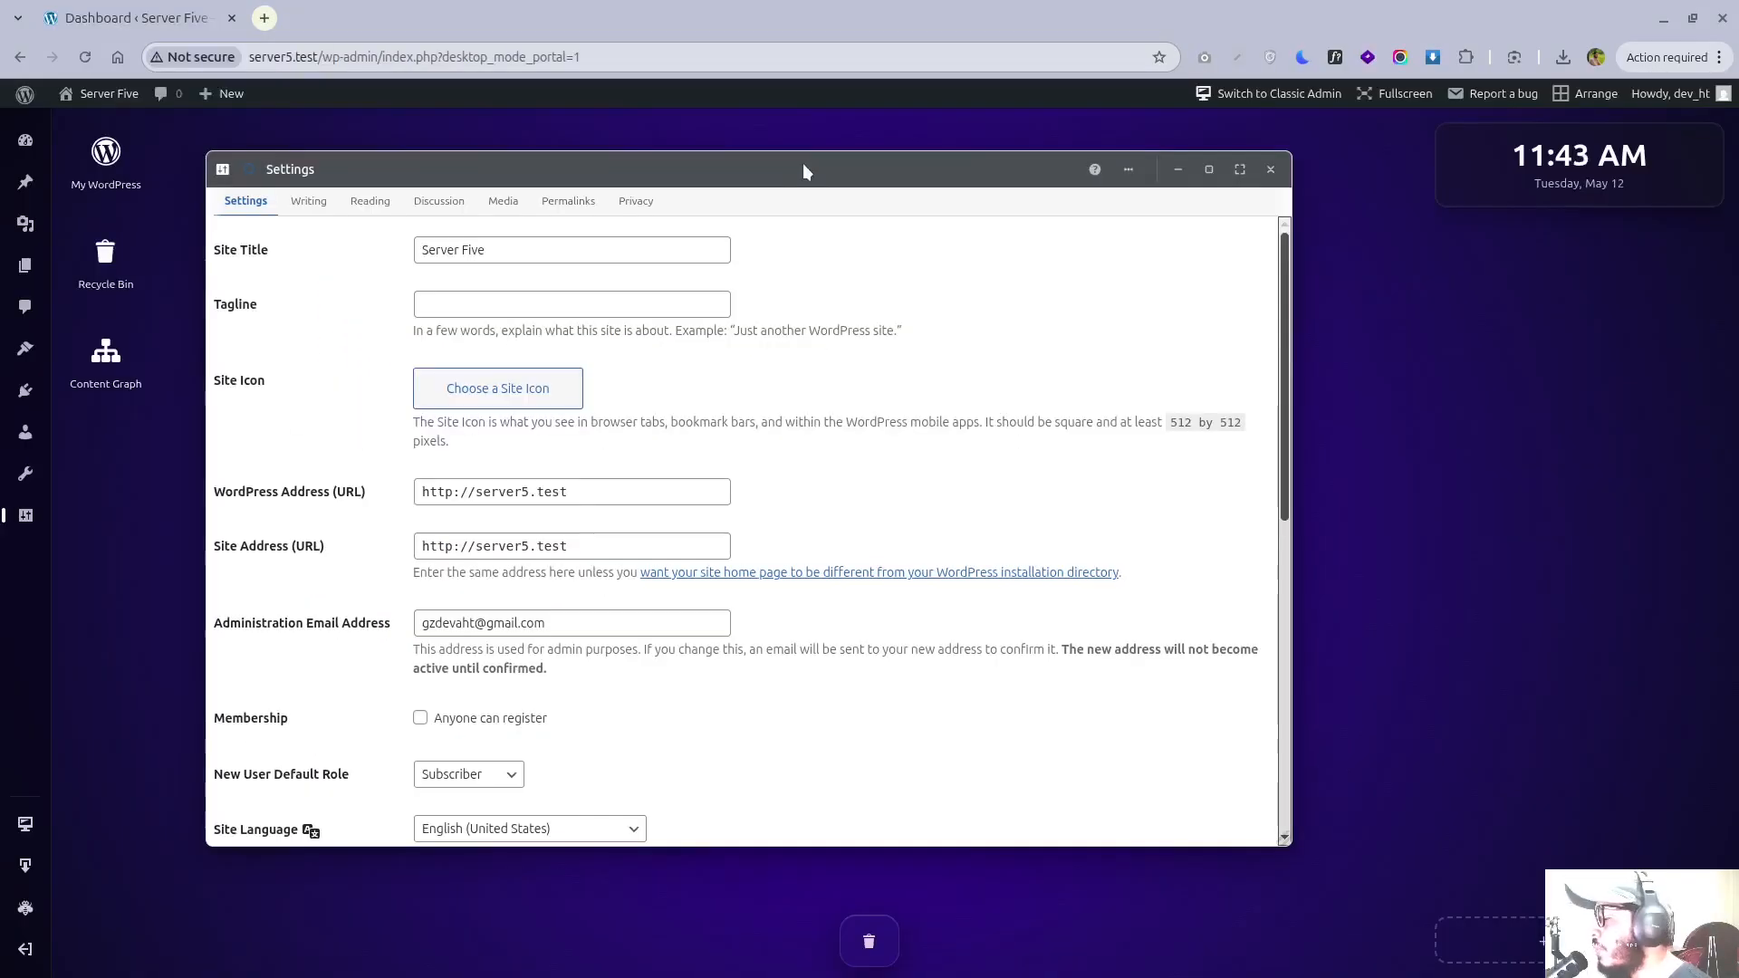